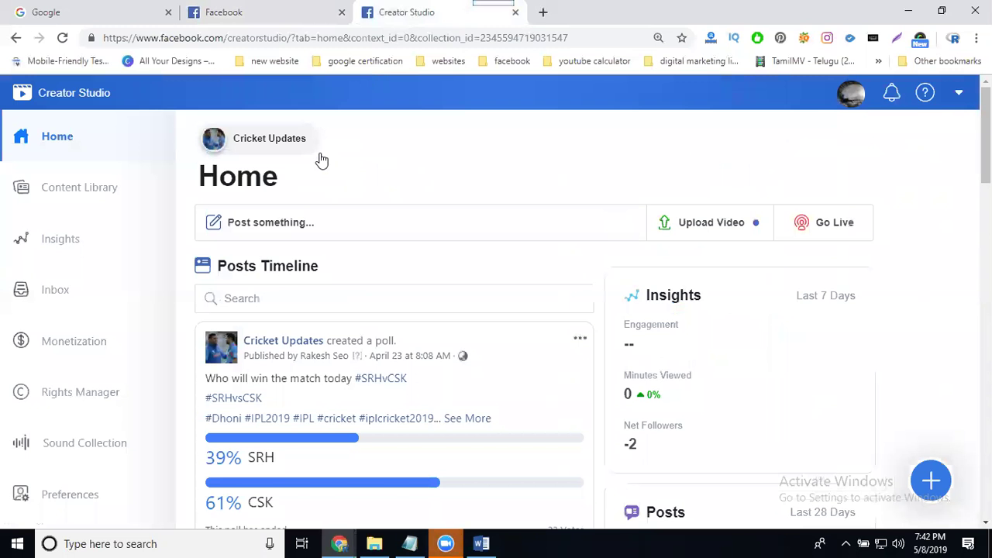
- Open the monetization eligibility view, switch to the Top Pages collection, and return to Home
left_click(53, 351)
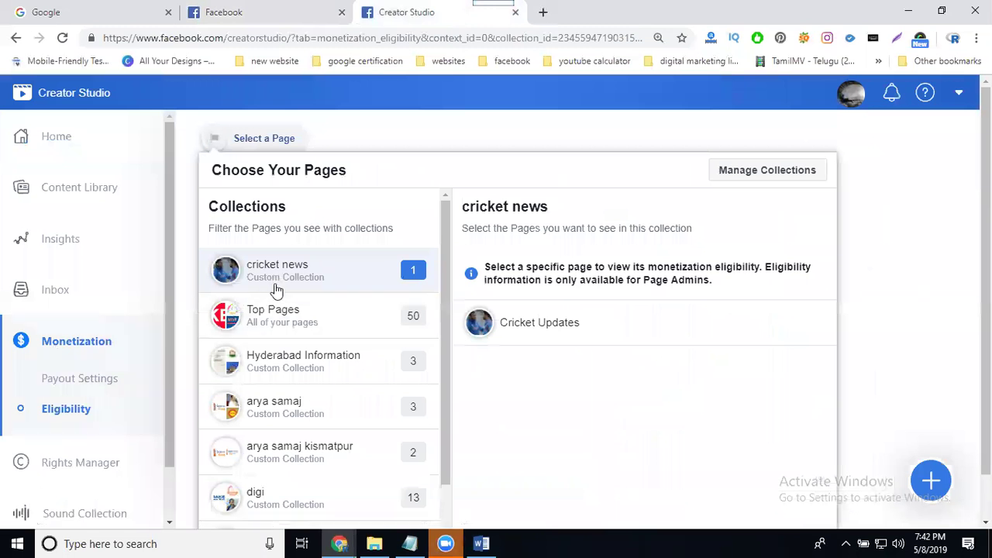
left_click(269, 316)
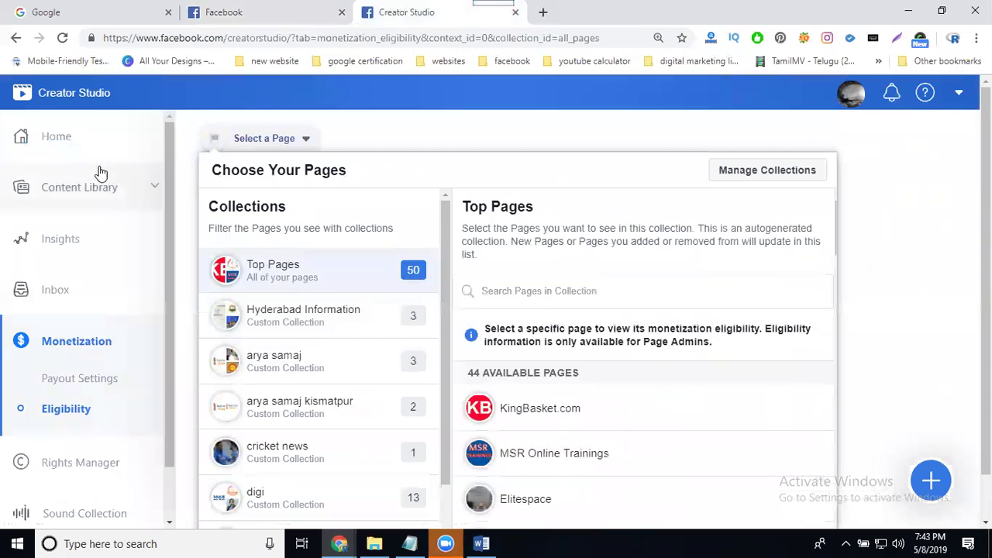
left_click(78, 159)
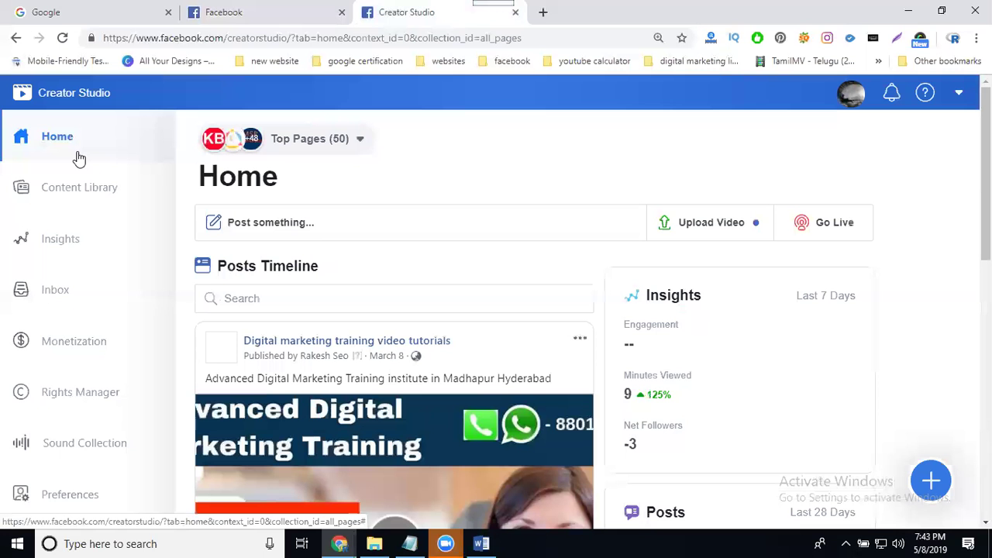
- Open the collection manager from the Top Pages chooser and start a new collection
left_click(358, 140)
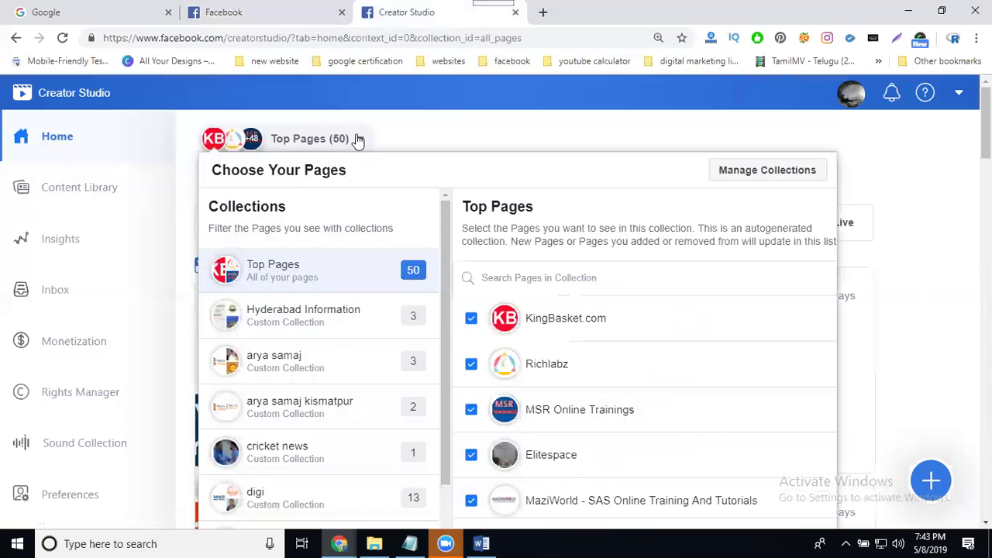
scroll(286, 325, "down", 2)
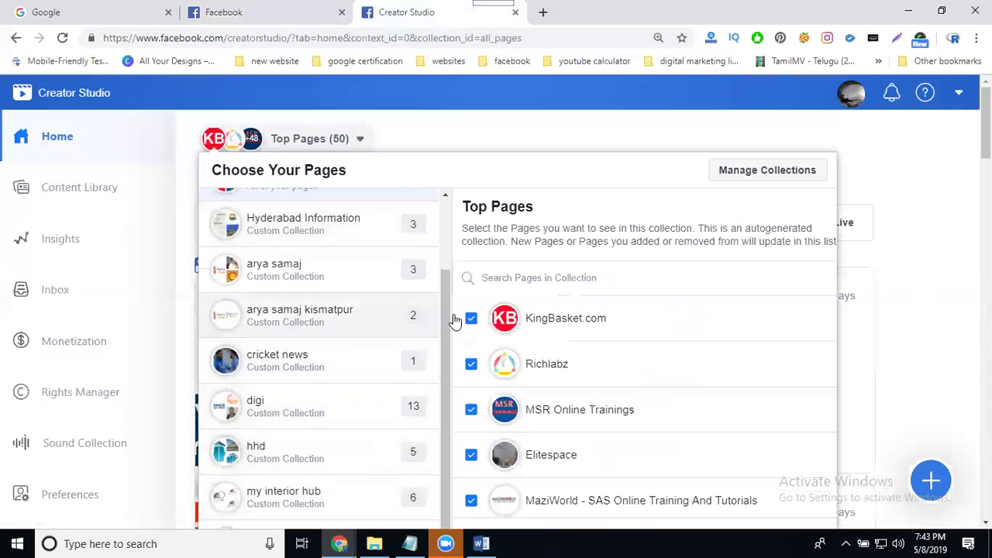
left_click(758, 171)
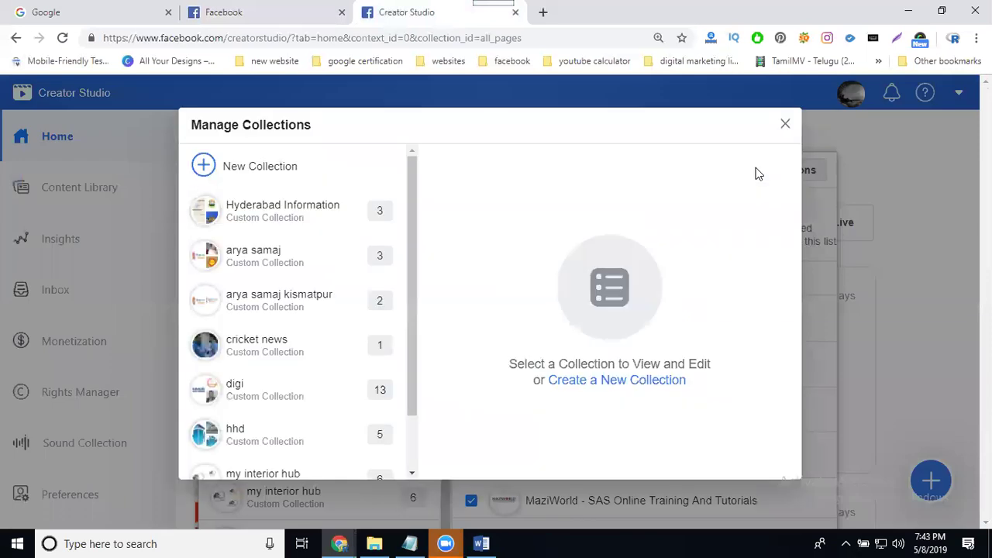
left_click(281, 167)
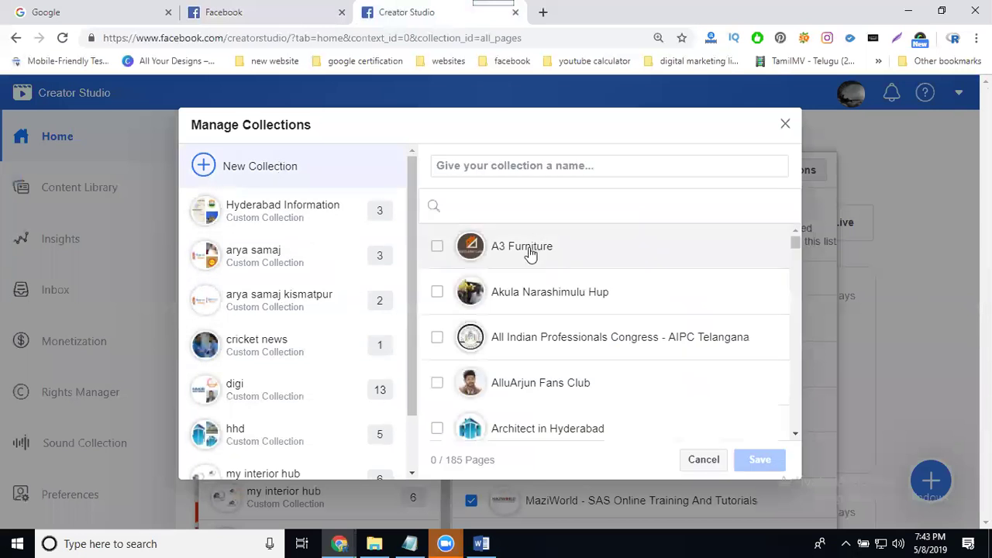
scroll(310, 275, "down", 2)
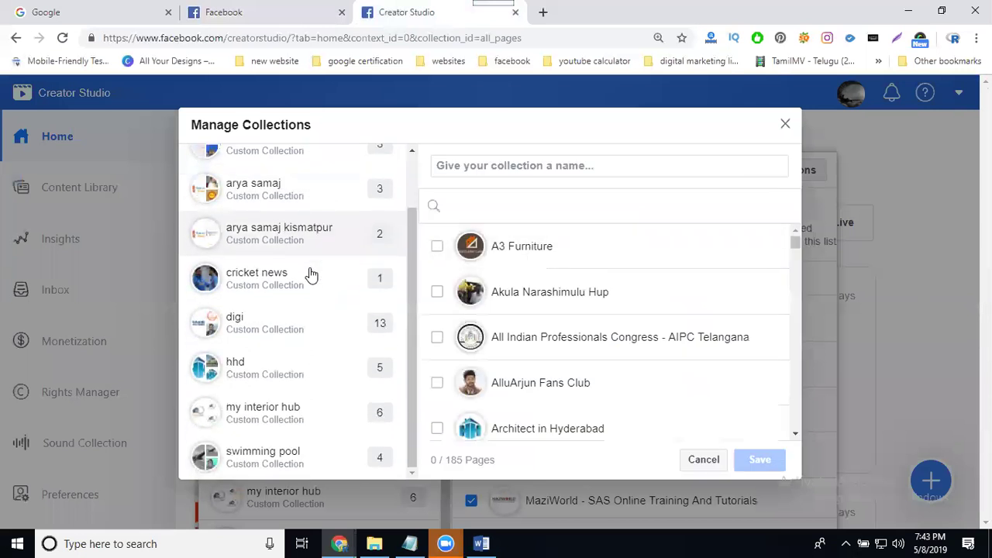
- Select the A3 Furniture, Culture Concept Interiors and Interior Designers in Hyderbad pages for the new collection
left_click(511, 246)
scroll(582, 268, "down", 2)
scroll(582, 268, "down", 4)
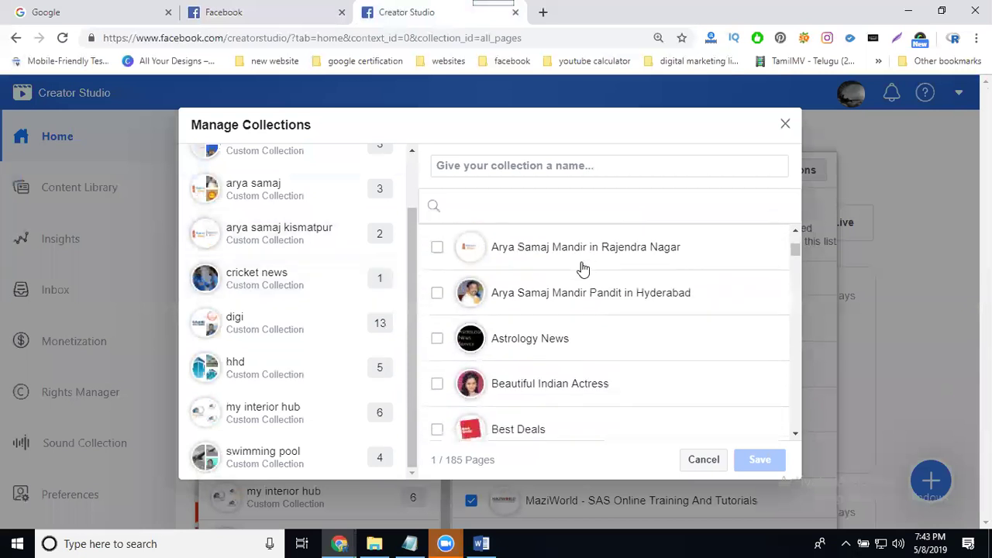
scroll(582, 270, "down", 5)
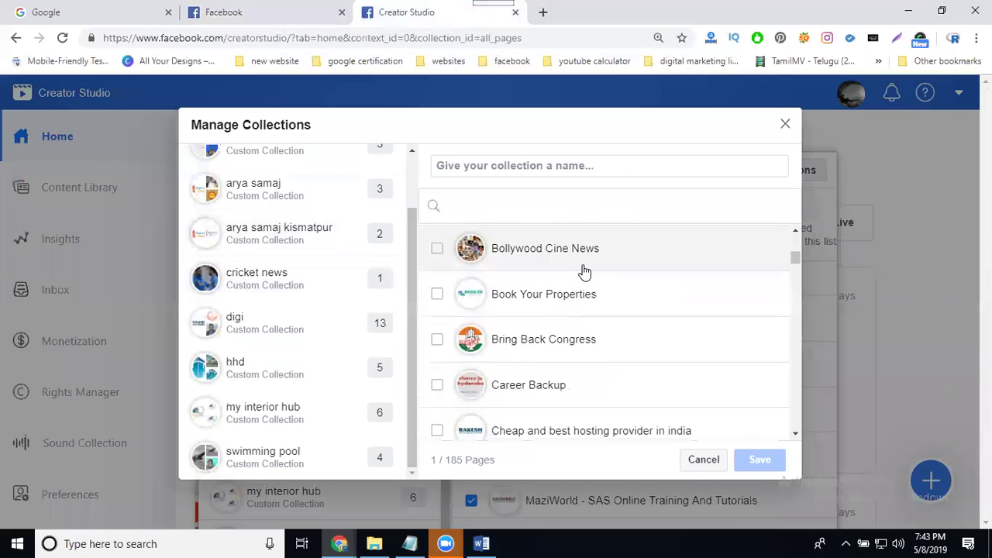
scroll(582, 271, "down", 2)
scroll(580, 275, "down", 2)
left_click(535, 281)
scroll(538, 321, "down", 1)
scroll(538, 320, "down", 10)
scroll(538, 321, "down", 7)
scroll(537, 320, "down", 8)
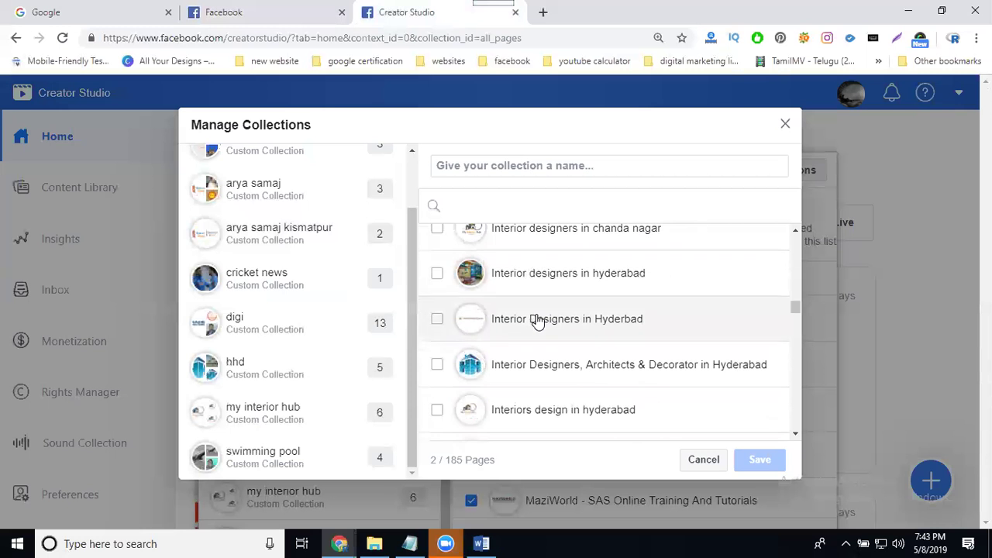
- Name the new collection "interiors in hyderabad cci" and save it
left_click(519, 165)
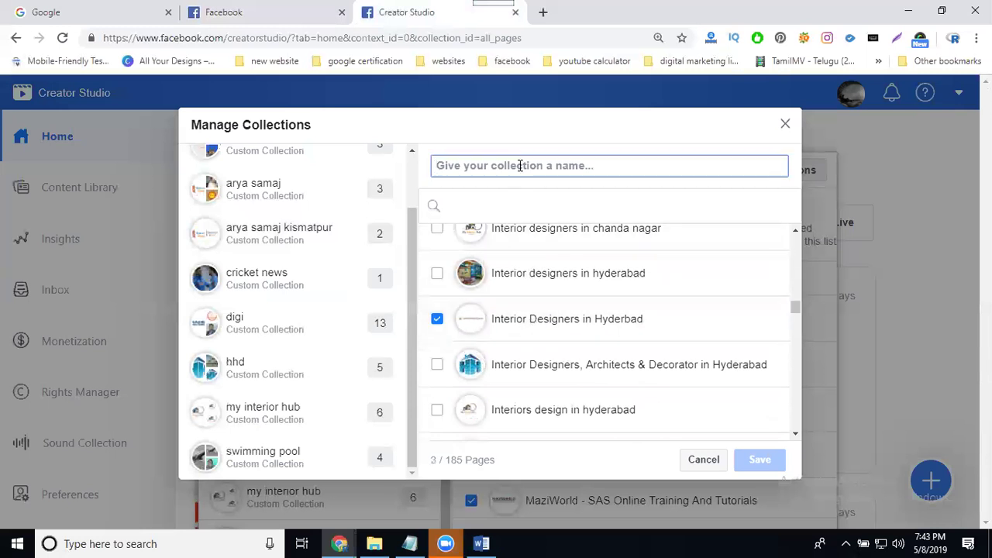
type("i")
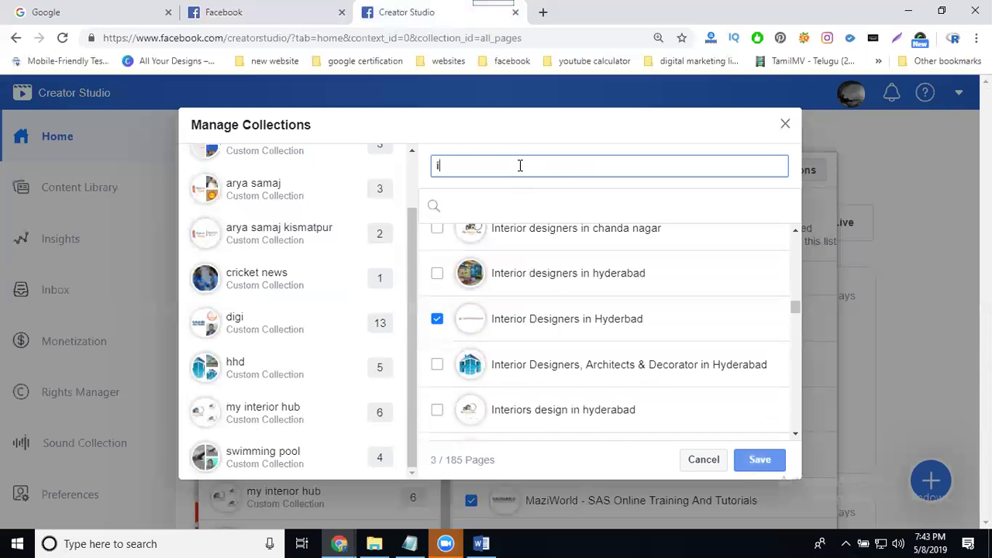
type("nteriors")
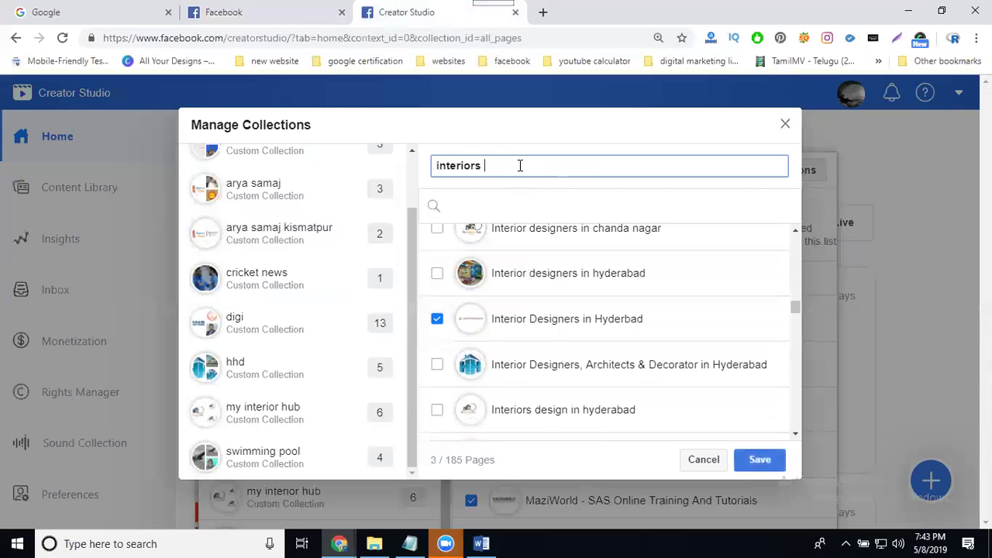
type(" in hyderabad cci")
left_click(759, 462)
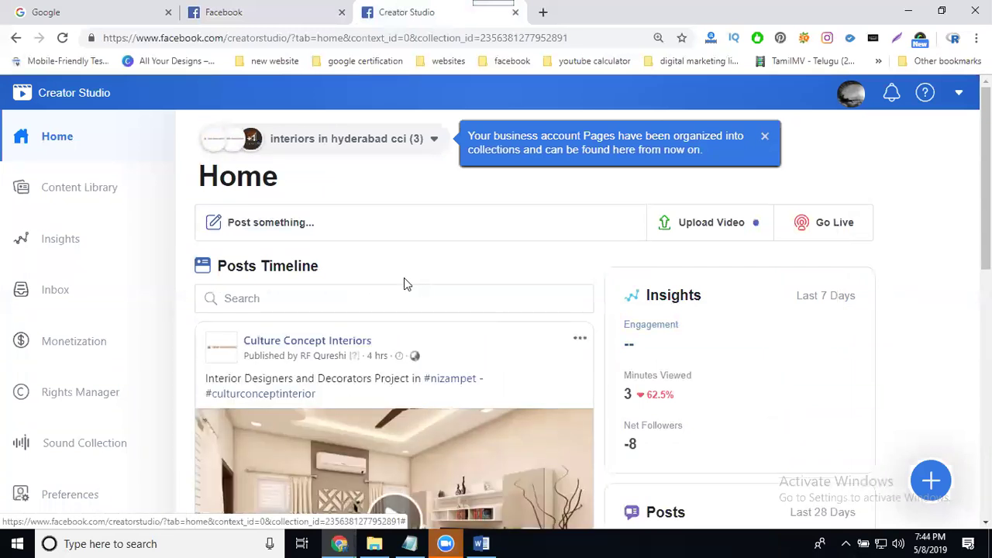
- Look over the saved collection's posts timeline, and start another new collection in the collection manager
scroll(405, 281, "down", 6)
scroll(421, 363, "up", 6)
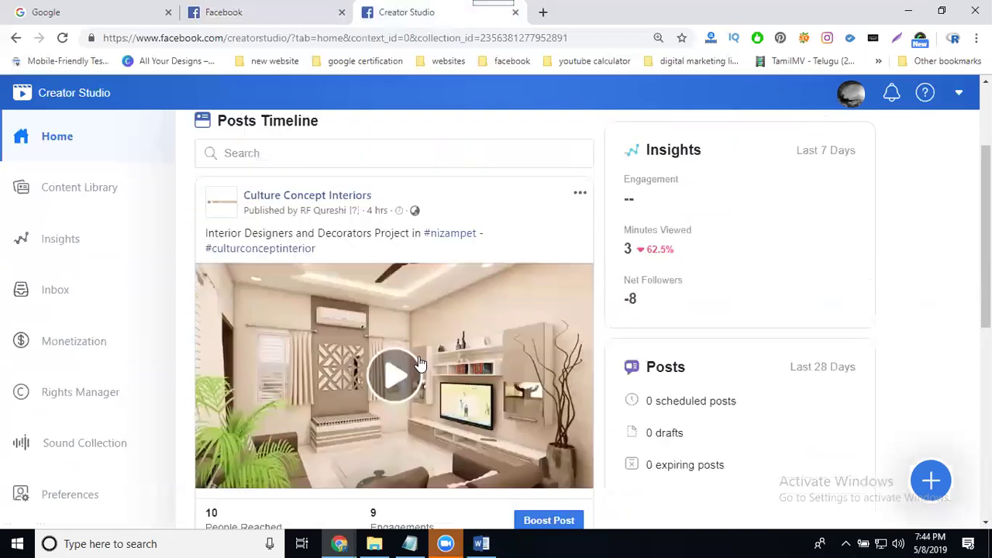
left_click(331, 141)
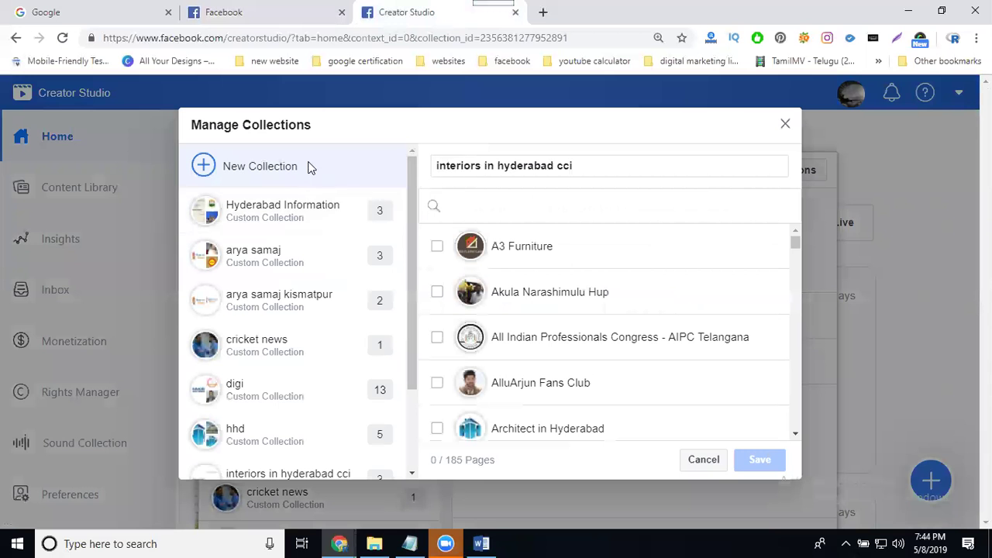
left_click(285, 160)
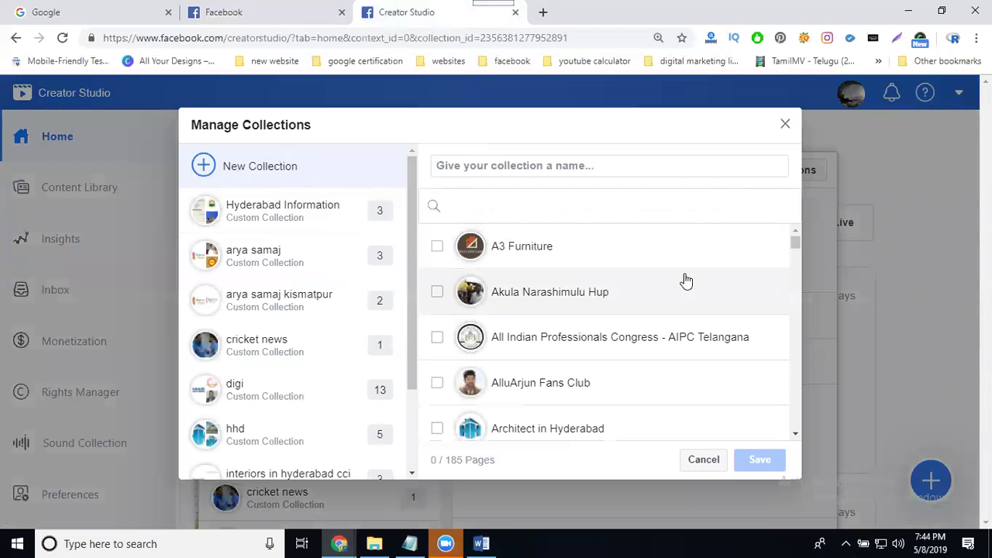
- Select Astrology News, Beautiful Indian Actress, Best Deals, Best Kids Rhymes and Bollywood Cine News for the second collection
scroll(586, 273, "down", 1)
scroll(587, 279, "down", 5)
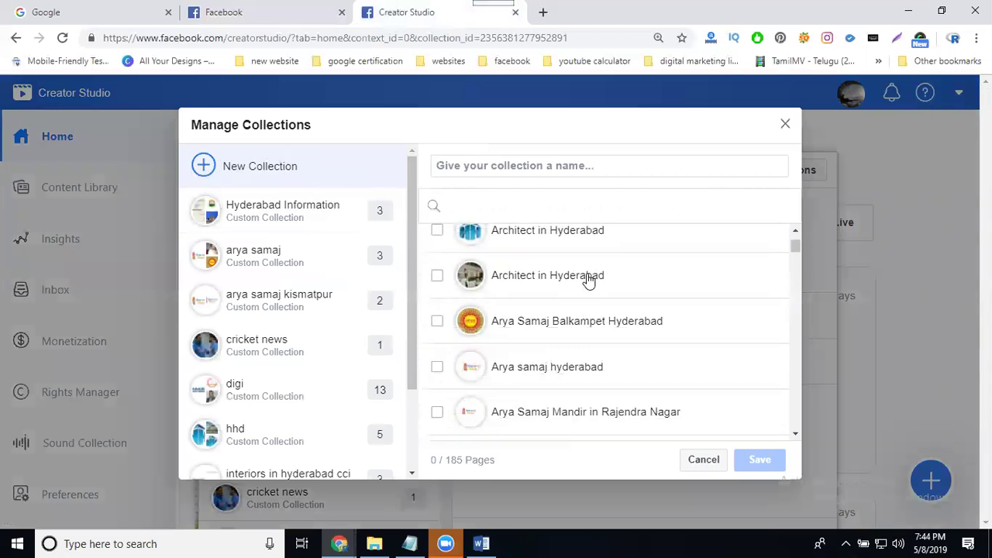
left_click(551, 381)
left_click(550, 345)
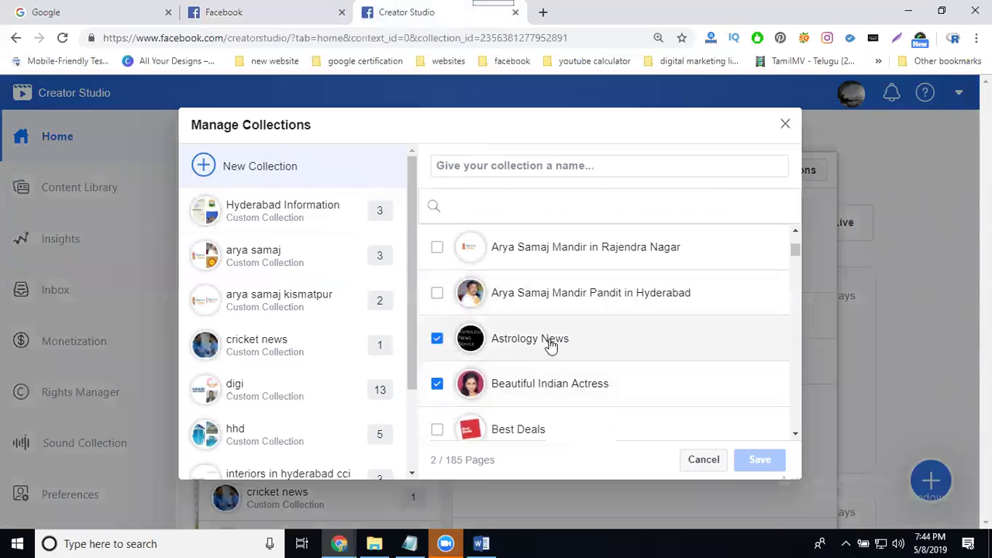
scroll(573, 333, "down", 3)
left_click(557, 293)
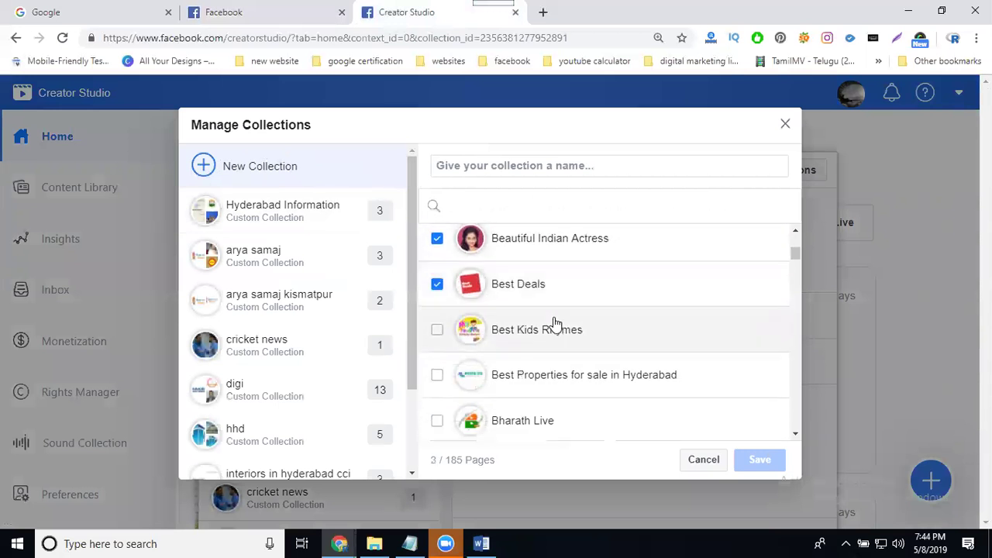
left_click(554, 323)
scroll(555, 324, "down", 3)
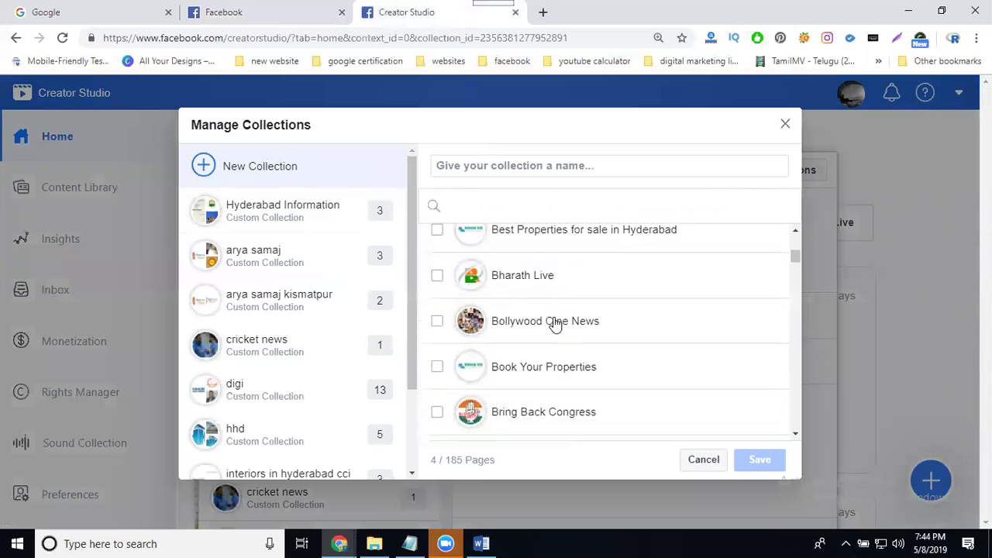
left_click(555, 323)
scroll(555, 322, "down", 3)
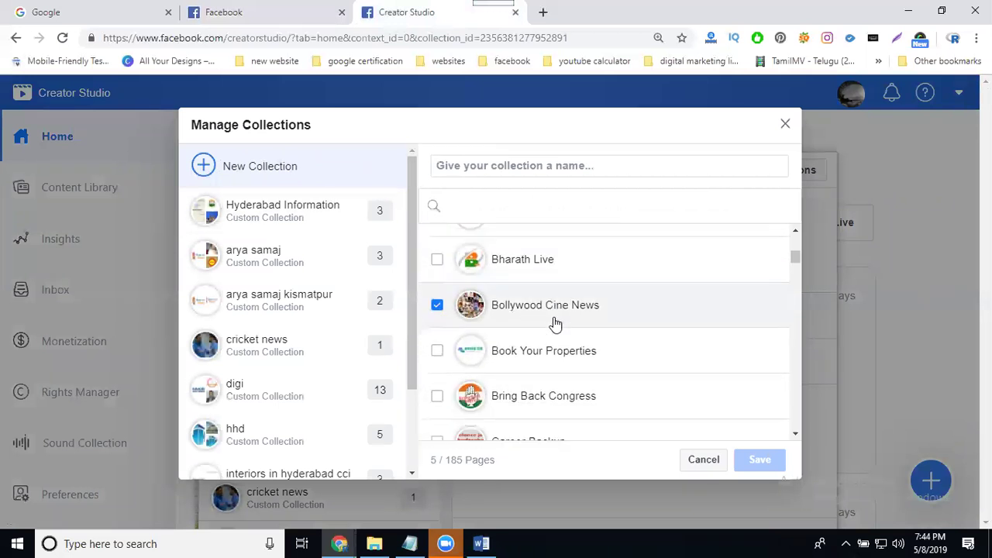
- Find and select one more page listed alphabetically before Freelance Content Writing Hyderabad for the second collection
scroll(555, 319, "down", 3)
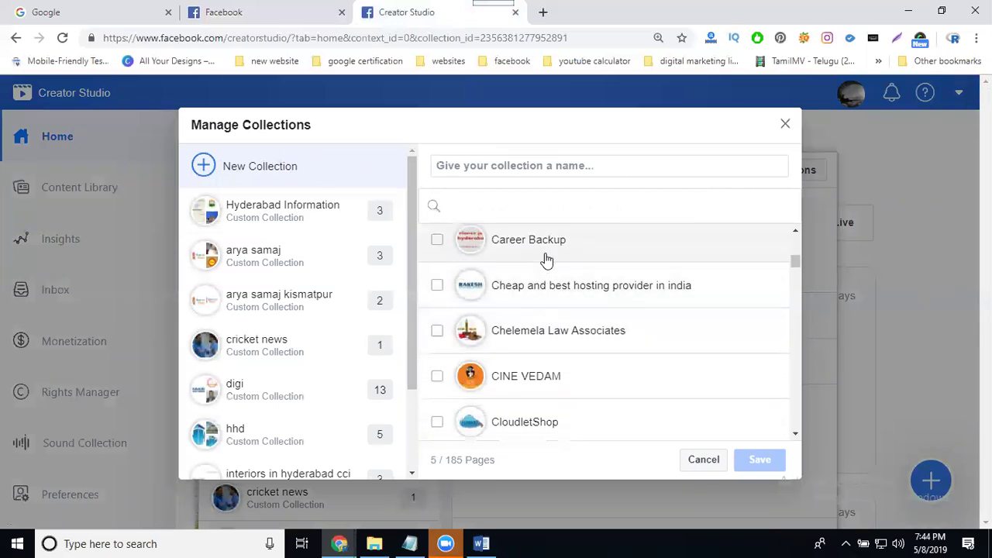
scroll(551, 292, "down", 2)
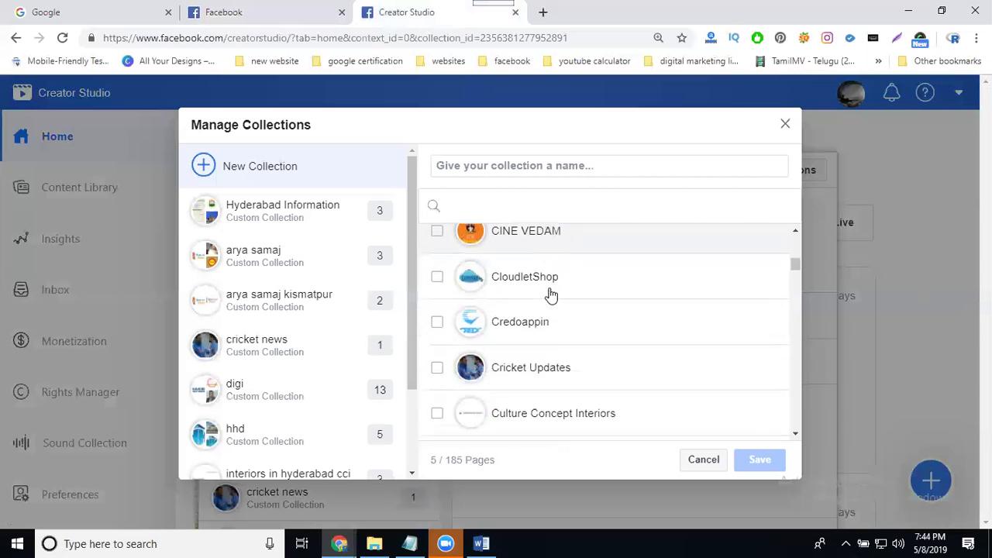
scroll(551, 295, "down", 2)
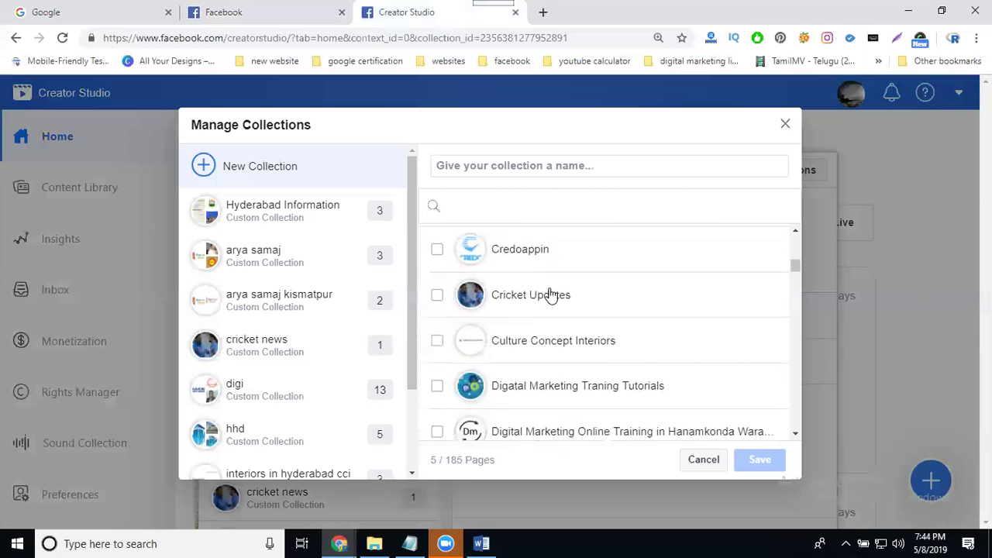
scroll(551, 294, "down", 7)
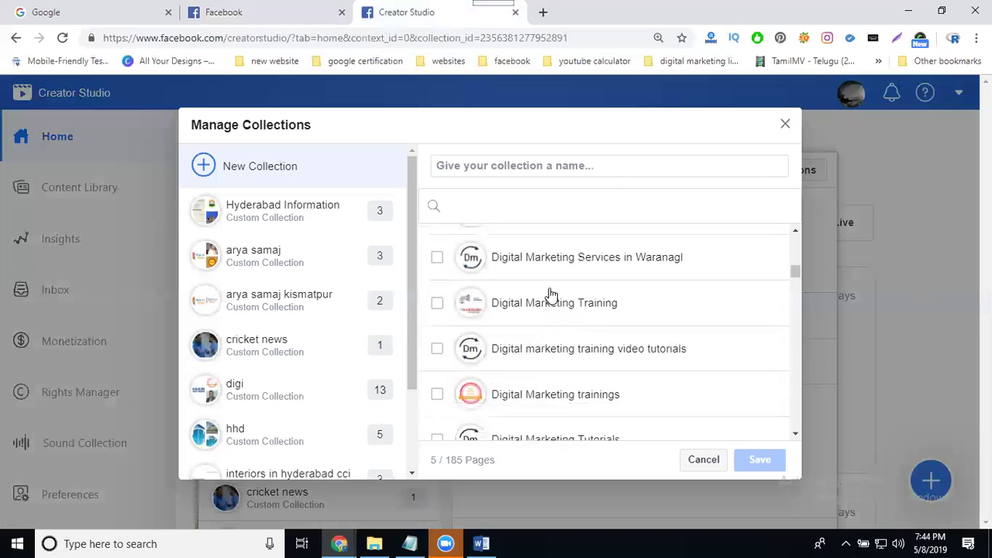
scroll(551, 295, "down", 7)
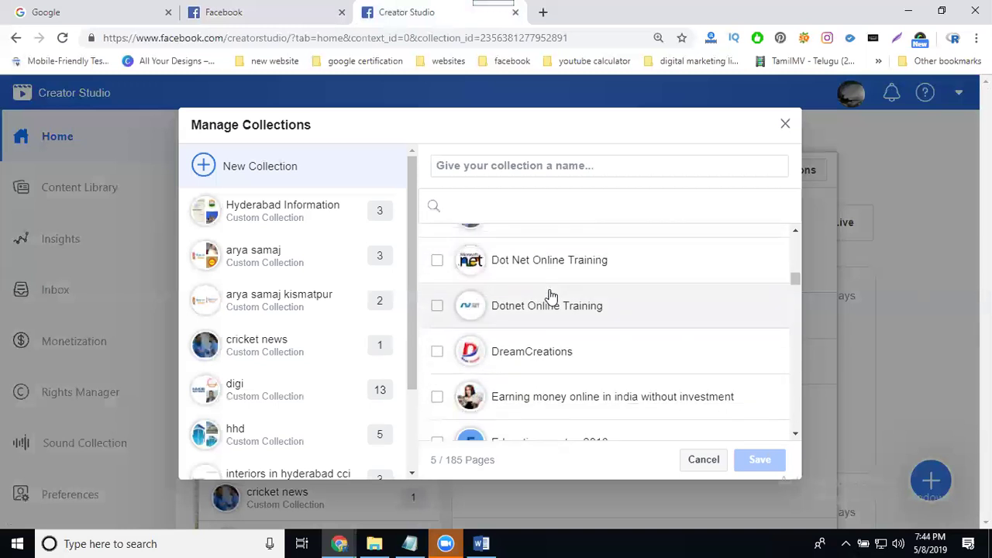
scroll(551, 294, "down", 7)
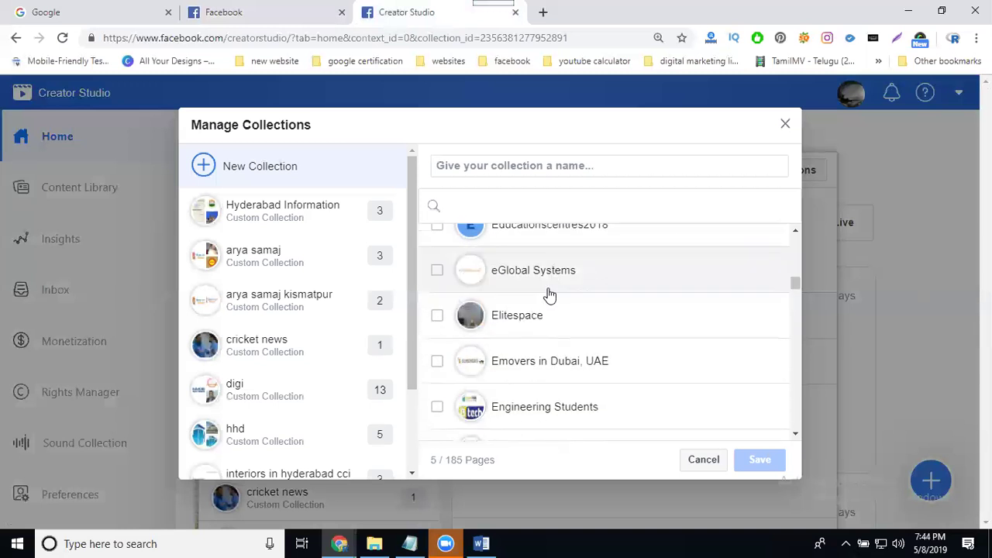
scroll(549, 294, "down", 2)
left_click(543, 241)
scroll(543, 304, "down", 2)
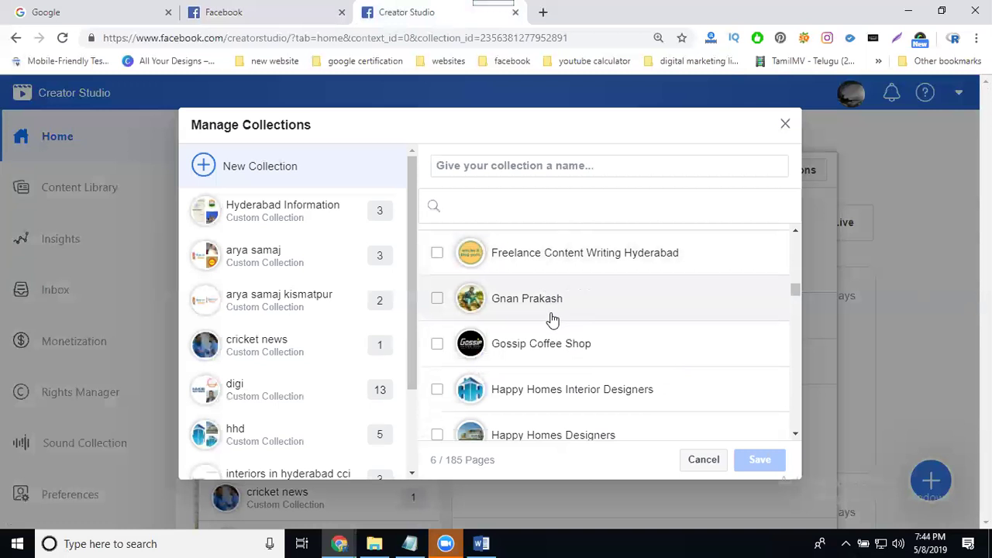
- Add the Health Tips, Hollywood Blockbusters and Hyderabadi Recipes pages to the second collection's selection
scroll(551, 318, "down", 4)
scroll(551, 318, "down", 3)
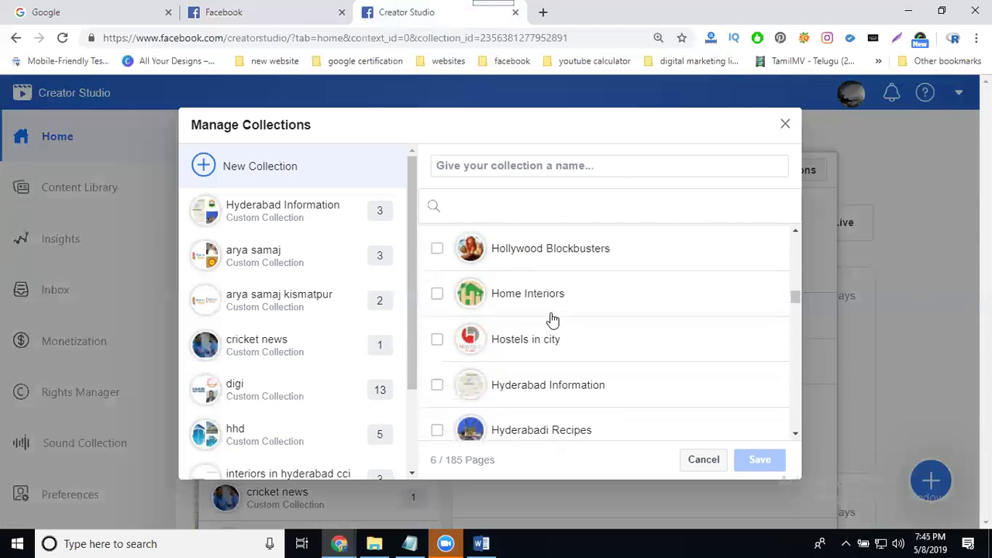
scroll(557, 295, "up", 2)
left_click(561, 254)
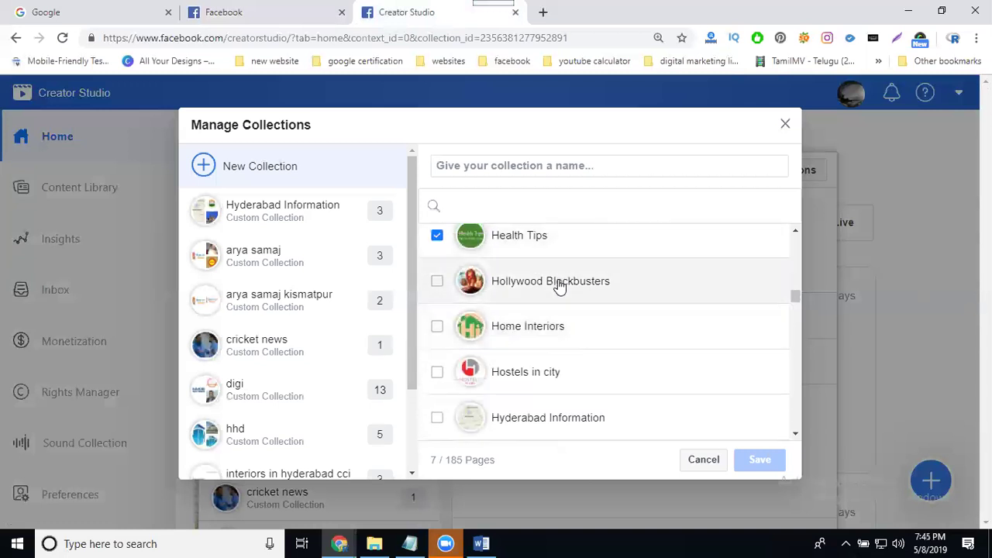
left_click(558, 284)
scroll(556, 316, "down", 1)
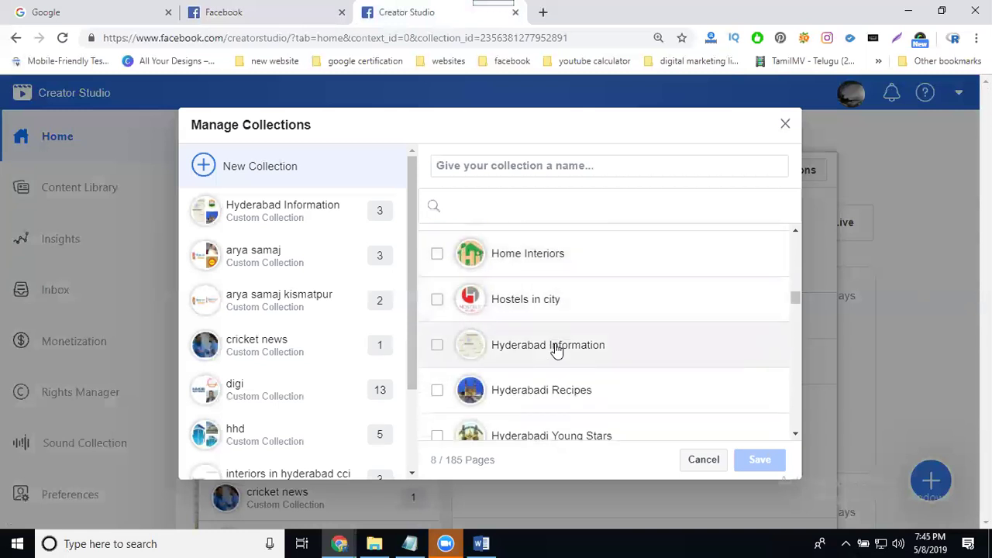
scroll(560, 330, "down", 2)
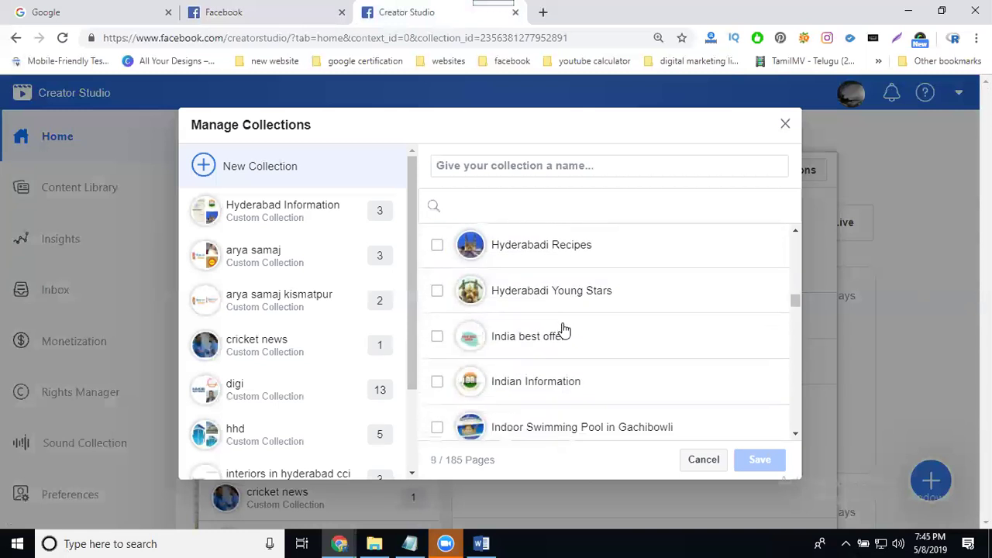
left_click(563, 256)
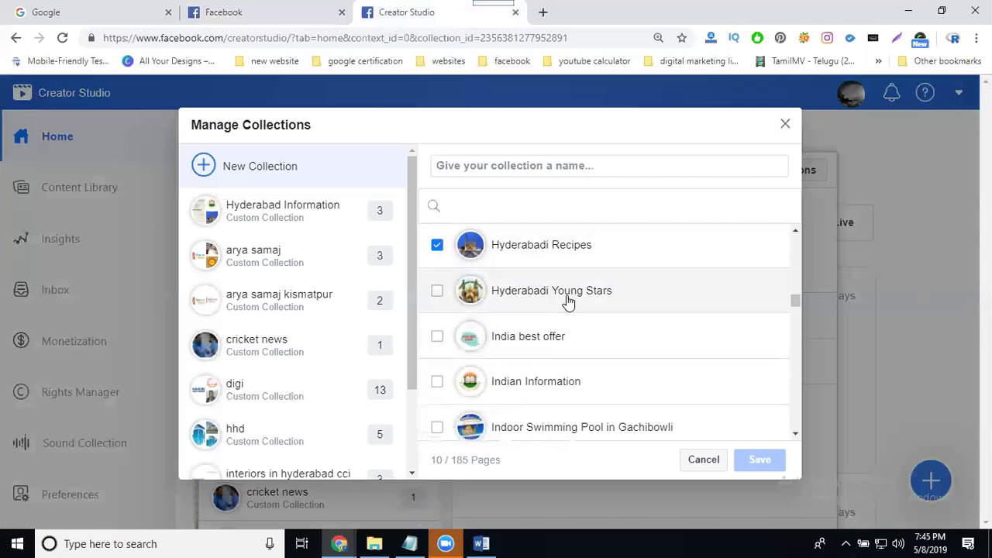
- Add India best offer, Indian Information, Latest Jobs in India and Latest Movie Reviews to the second collection's selection
left_click(562, 345)
left_click(573, 382)
scroll(578, 362, "down", 3)
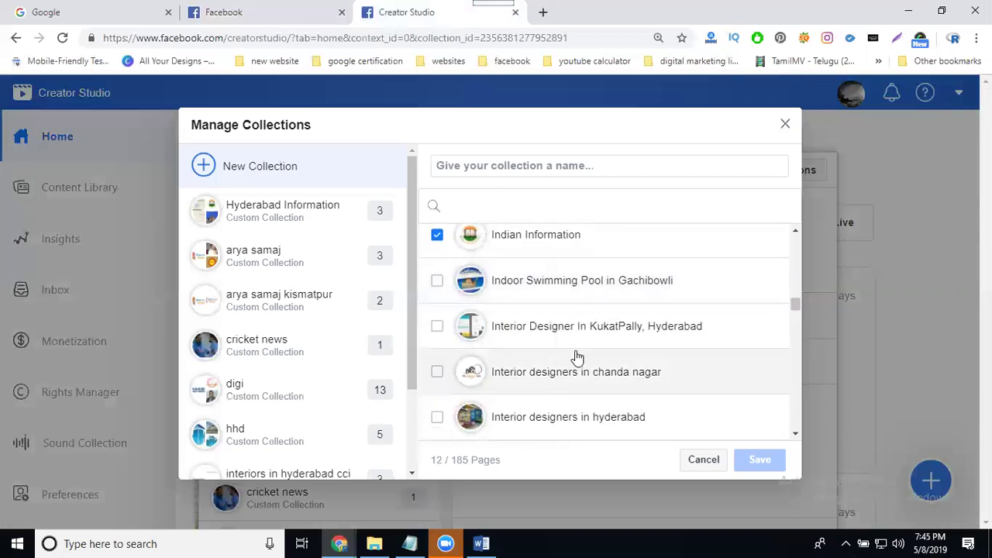
scroll(570, 355, "down", 2)
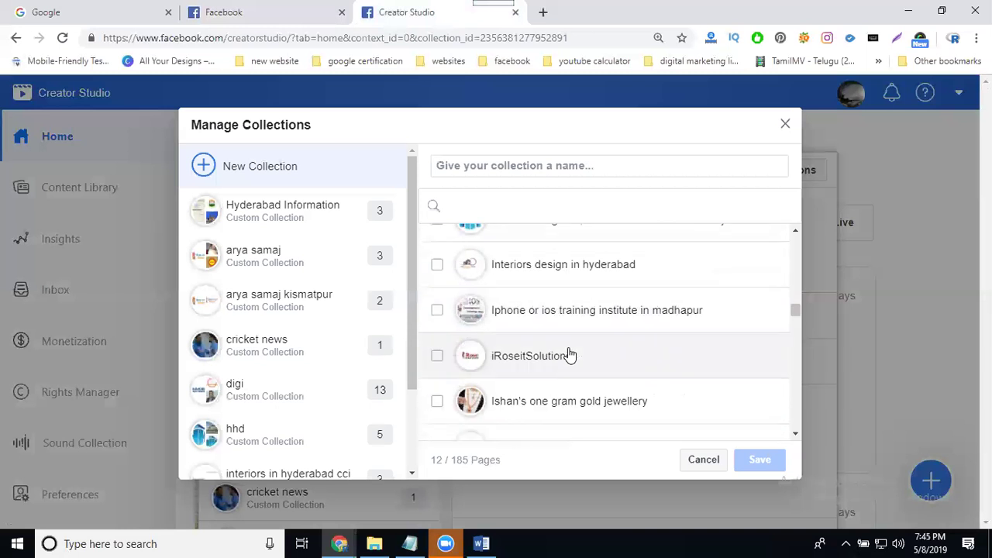
scroll(571, 355, "down", 1)
scroll(570, 355, "up", 1)
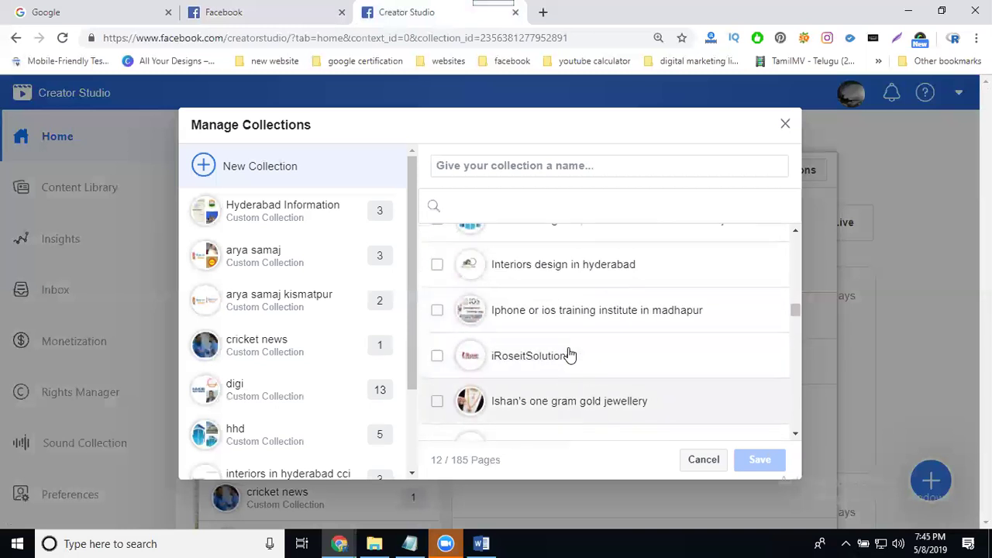
scroll(570, 355, "down", 1)
scroll(570, 354, "down", 4)
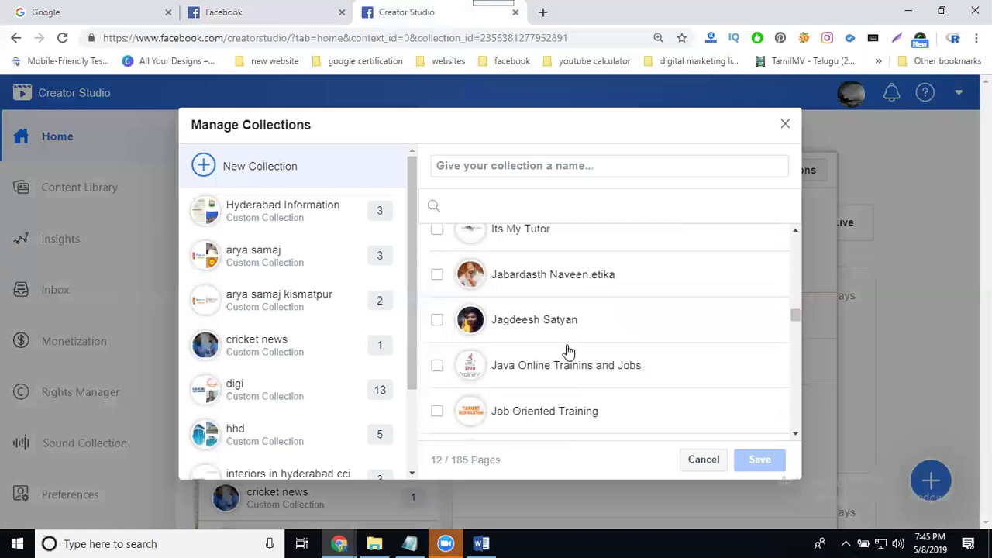
scroll(568, 352, "down", 1)
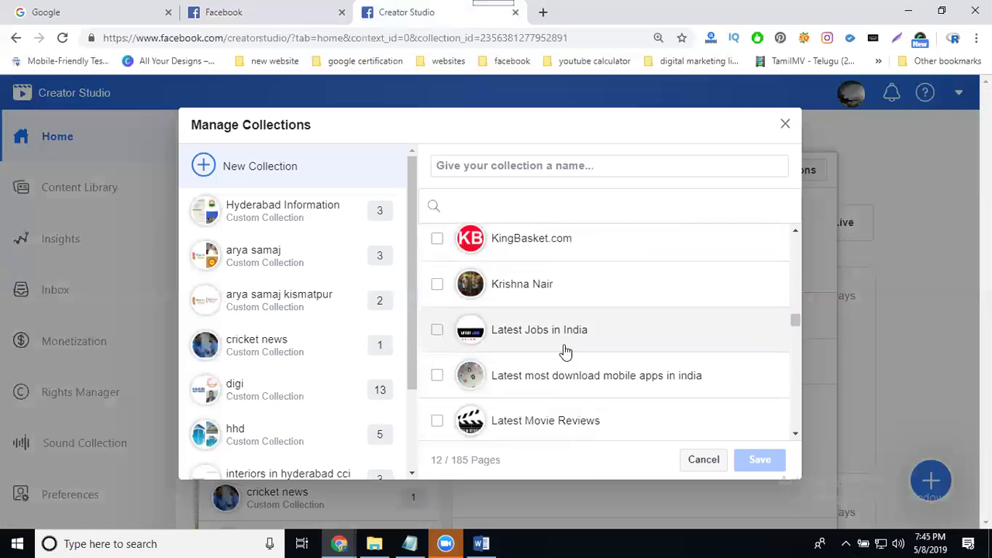
scroll(552, 341, "down", 2)
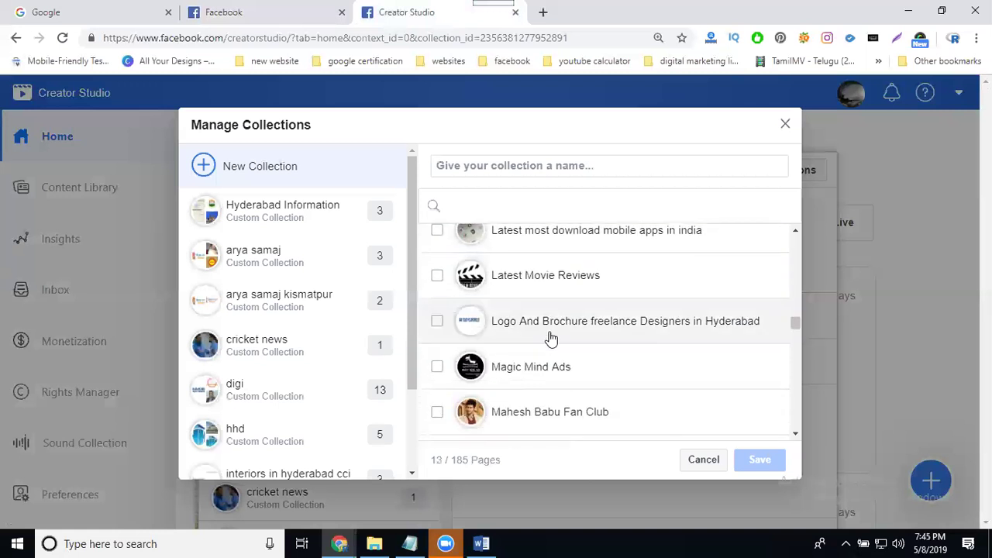
scroll(549, 339, "up", 1)
left_click(548, 352)
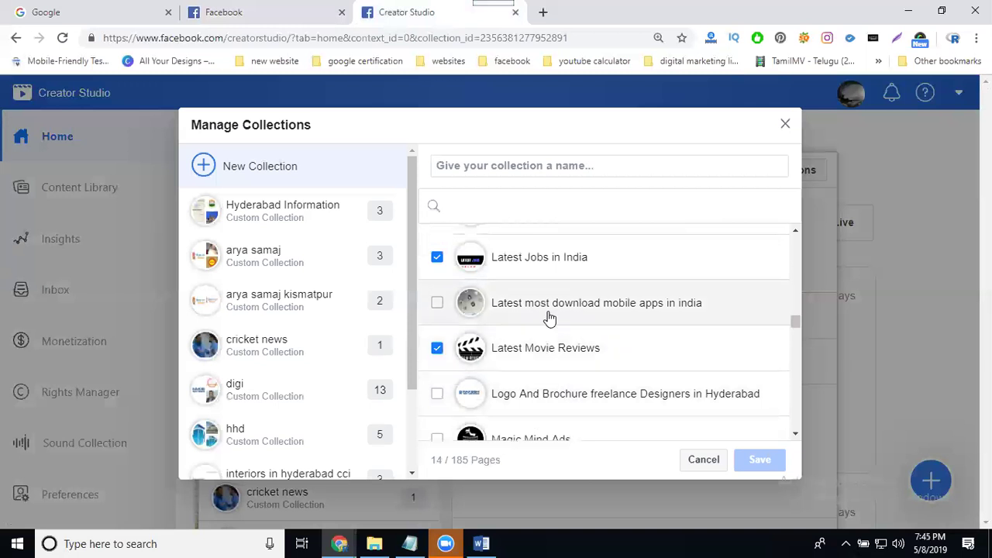
- Find and select the Political News info and Politicaleye pages for the second collection
scroll(547, 315, "down", 5)
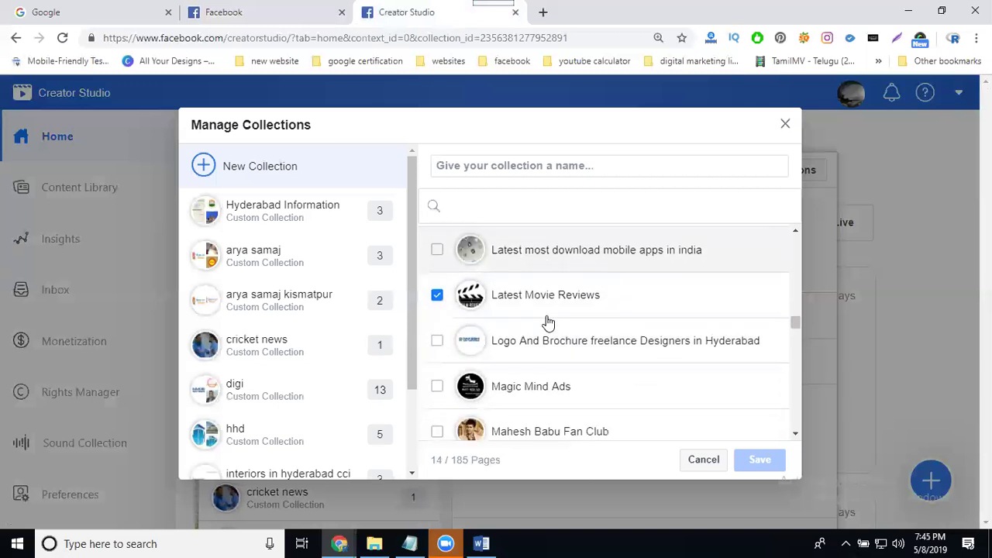
scroll(549, 324, "down", 3)
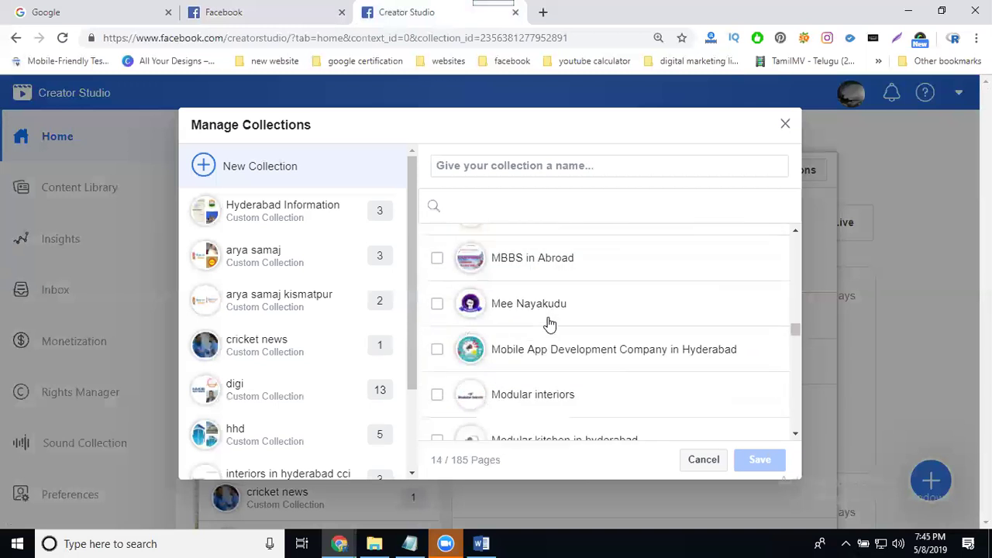
scroll(549, 324, "down", 5)
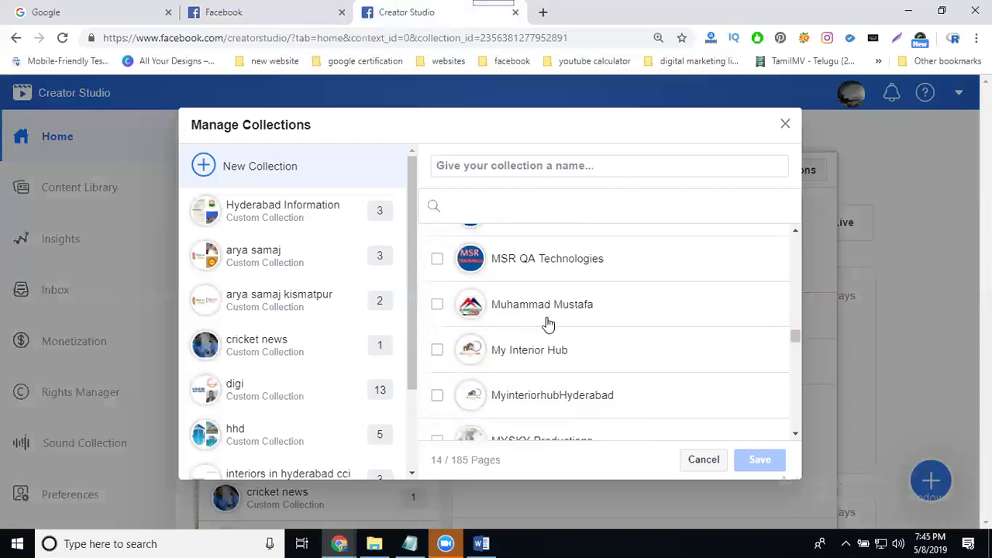
scroll(544, 324, "down", 3)
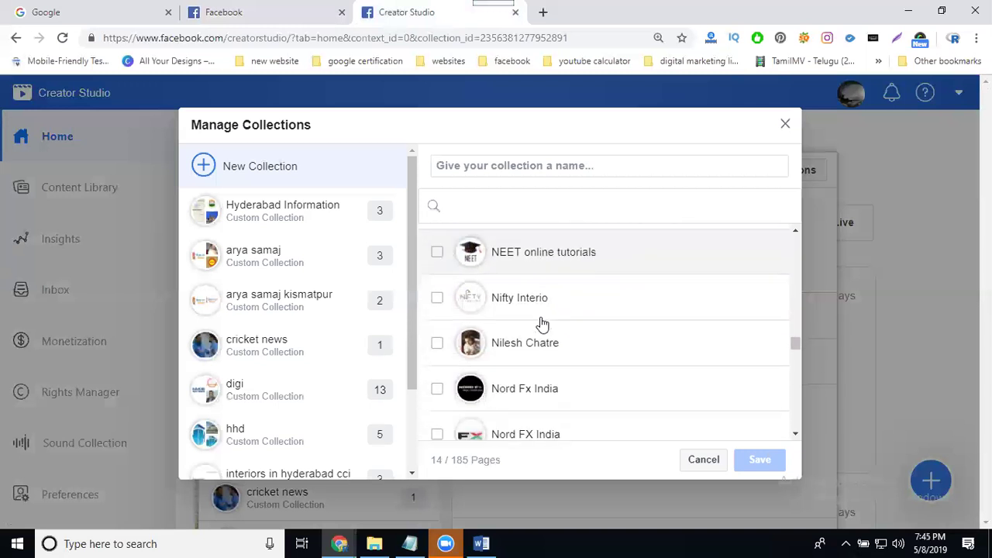
scroll(543, 324, "down", 3)
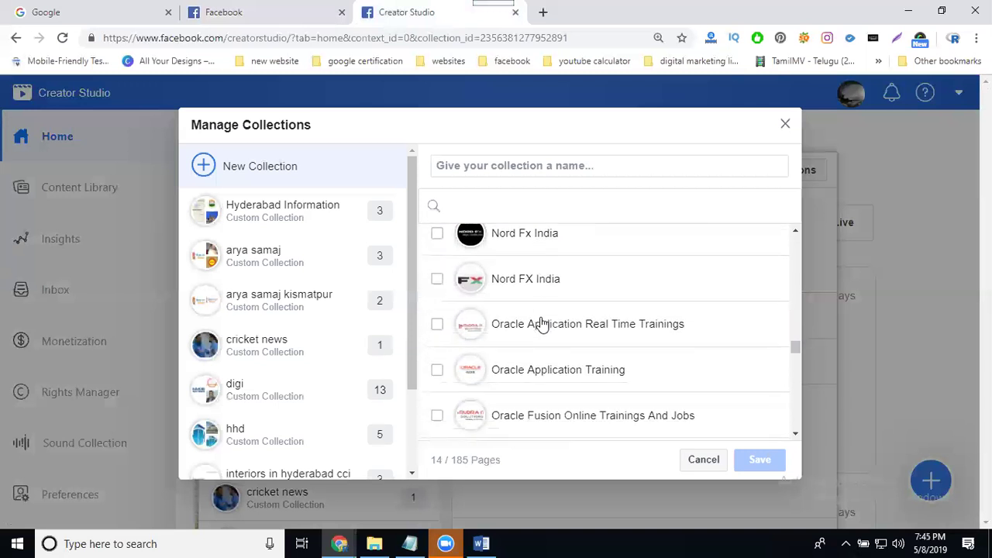
scroll(542, 324, "down", 5)
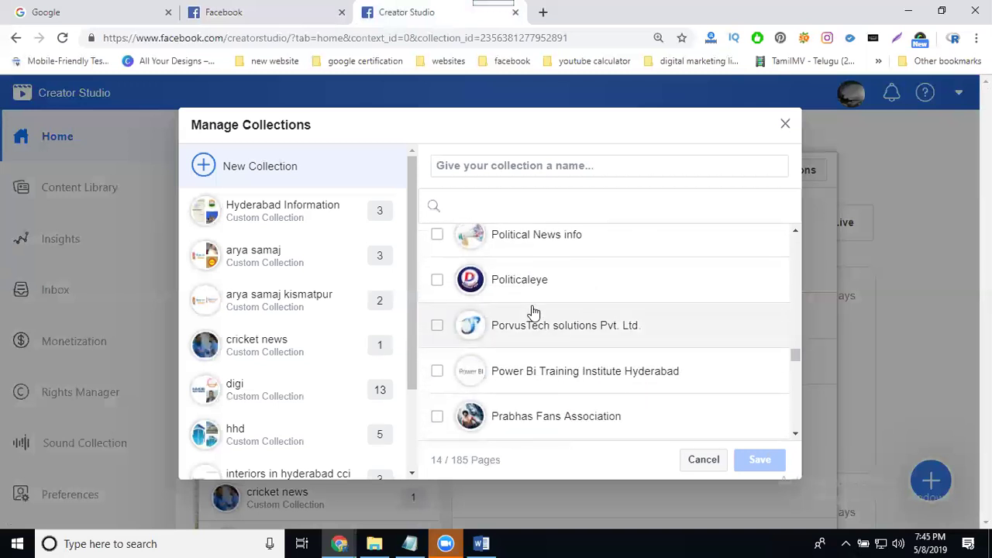
left_click(534, 308)
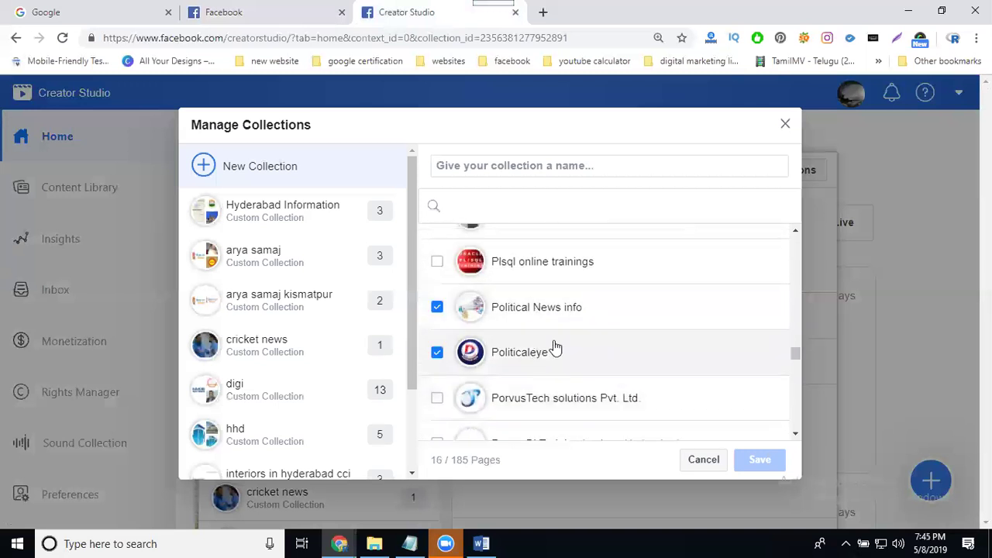
- Add South Reel News, Telugu Film news information and Telugu Short film lovers to the second collection's selection
scroll(553, 350, "down", 5)
scroll(552, 344, "down", 5)
scroll(551, 344, "down", 6)
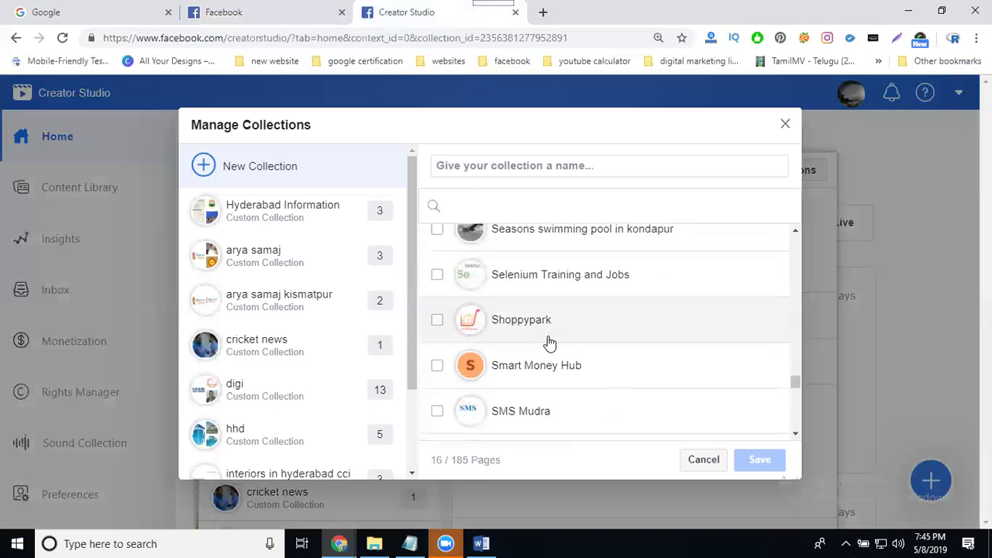
scroll(548, 341, "down", 3)
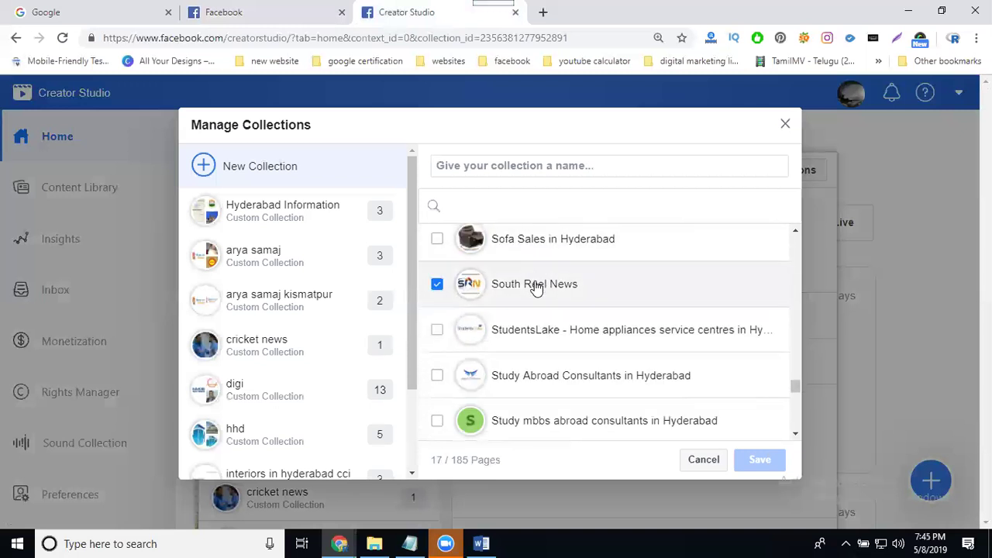
scroll(533, 288, "up", 1)
scroll(533, 288, "down", 5)
scroll(533, 290, "down", 4)
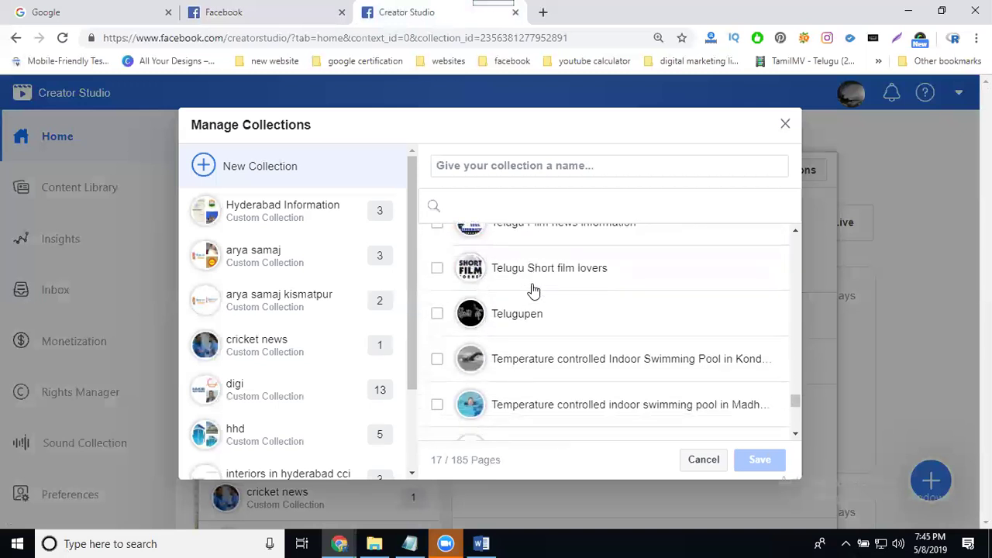
left_click(529, 240)
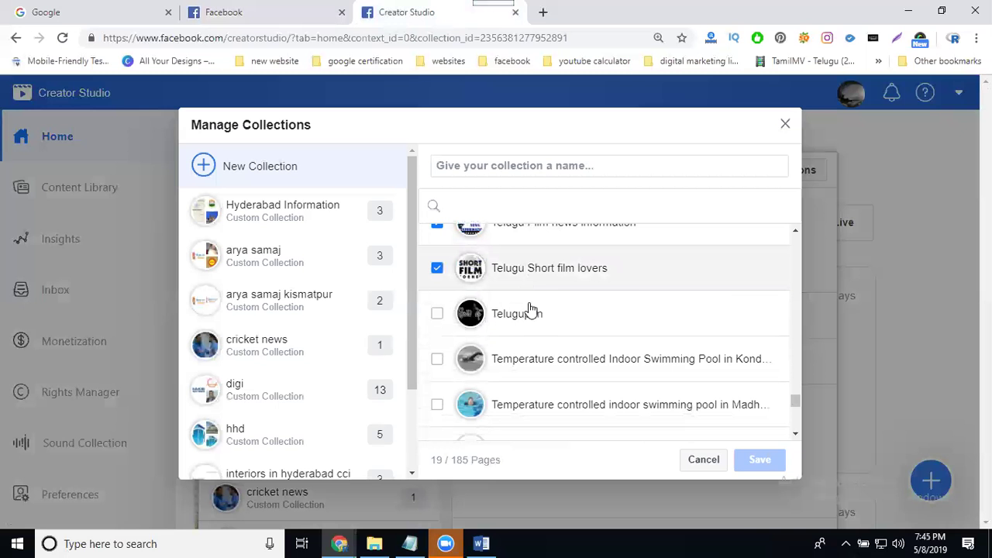
- Select the Tolly Cine News, Tollywood King Prabhas and Top Best Recipes pages for the second collection
scroll(533, 322, "down", 3)
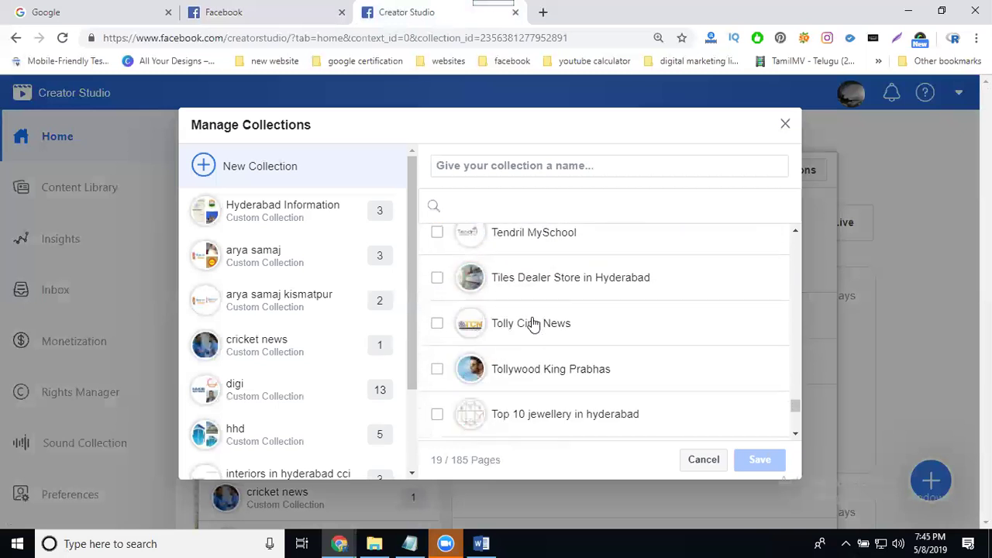
scroll(532, 323, "down", 1)
left_click(439, 257)
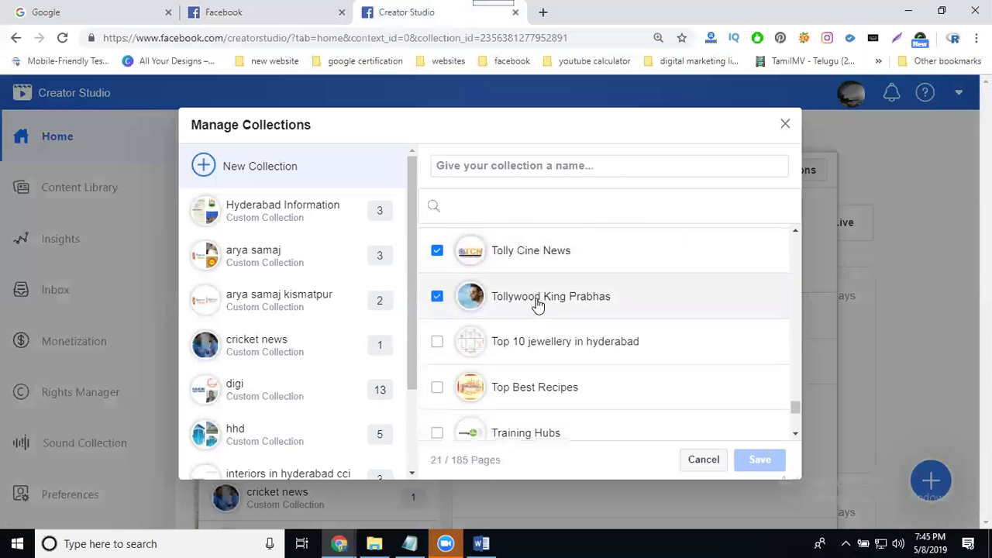
left_click(537, 303)
scroll(538, 304, "down", 1)
scroll(538, 302, "down", 1)
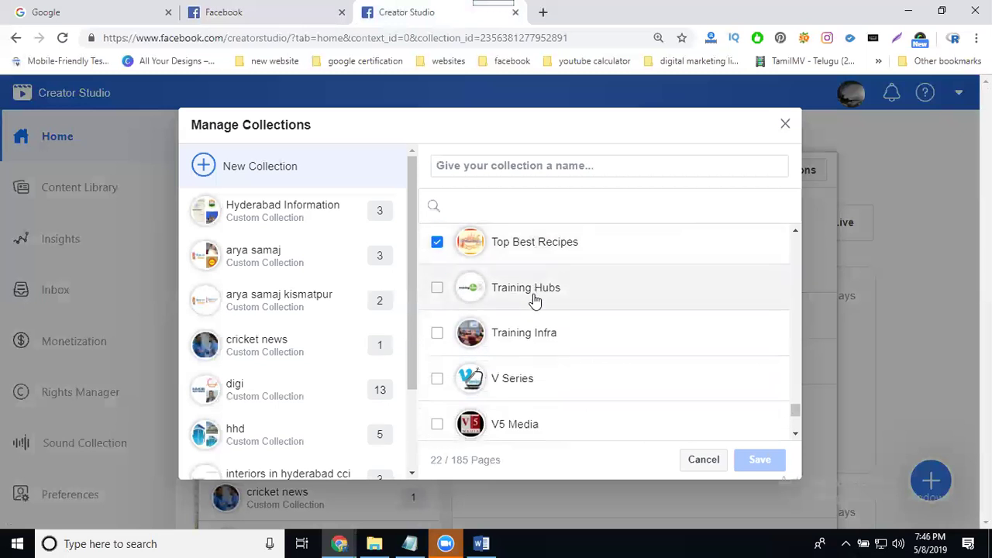
- Select two pages listed between Training Infra and Vedanshi Infotek Pvt Ltd, plus one more near the list's end, for the second collection
scroll(533, 302, "down", 3)
left_click(533, 249)
left_click(534, 284)
scroll(540, 331, "down", 1)
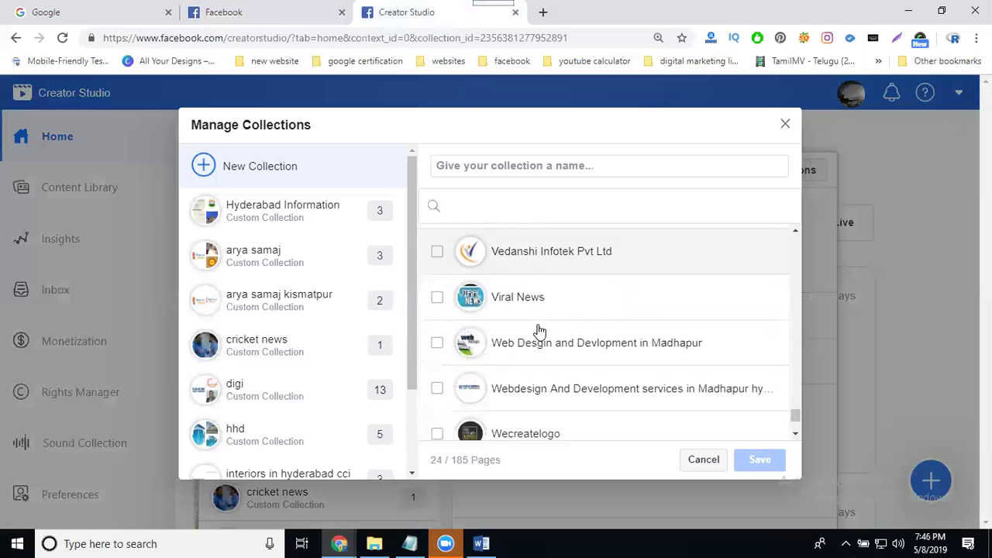
scroll(541, 332, "down", 1)
scroll(538, 312, "down", 1)
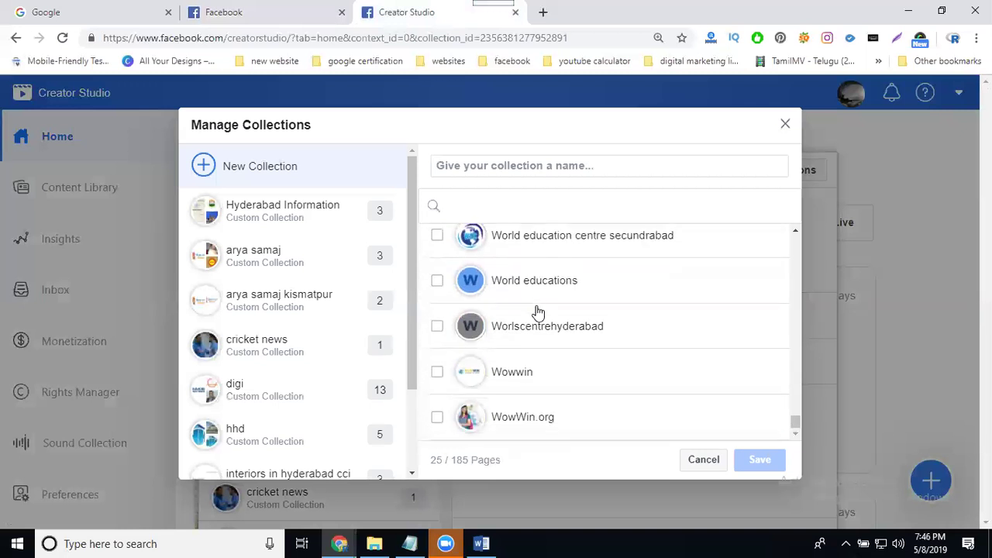
- Name the second collection "news purpose 2019" and save it
left_click(552, 166)
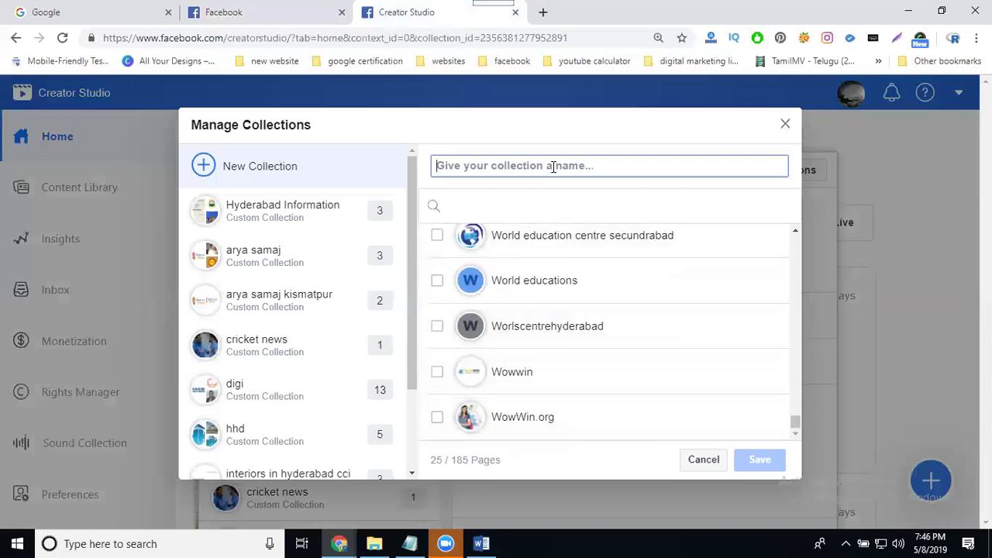
type("news purpose 2019")
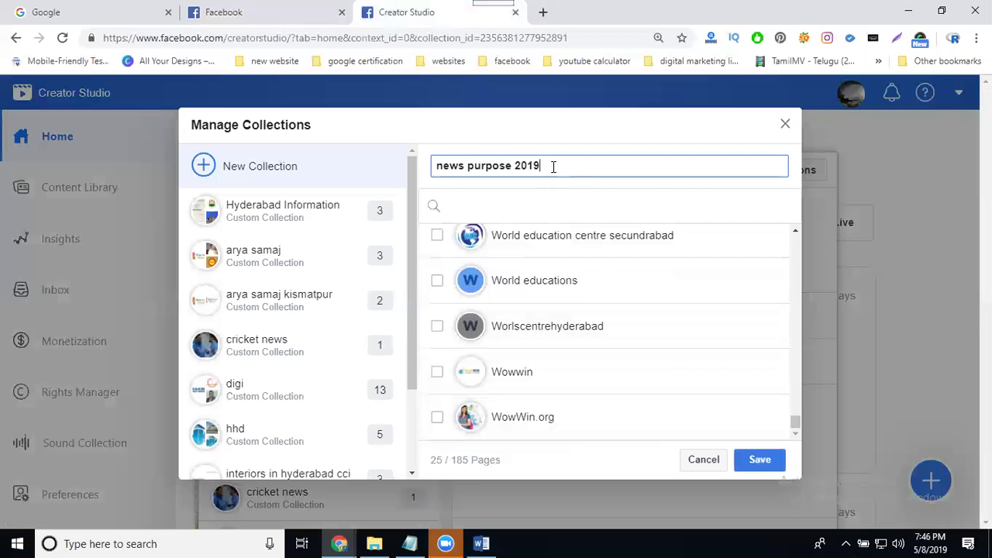
left_click(761, 462)
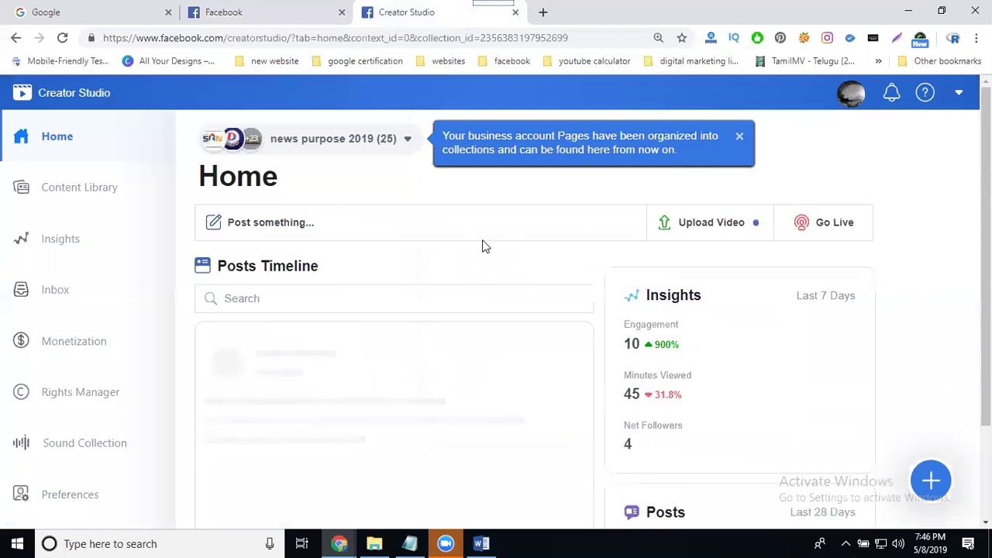
- Switch the page view from the news purpose 2019 collection to the cricket news collection and close the page chooser
left_click(391, 147)
scroll(303, 318, "down", 2)
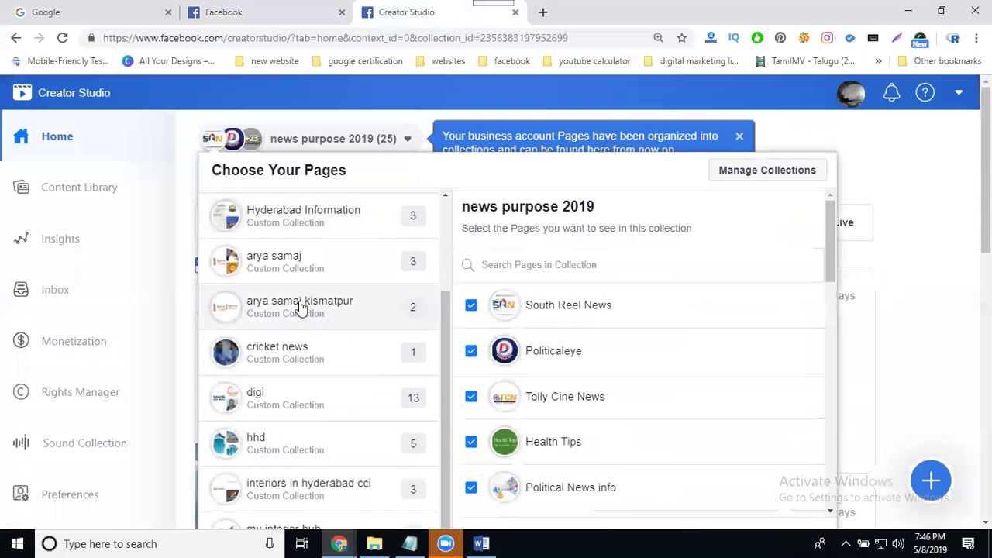
left_click(288, 359)
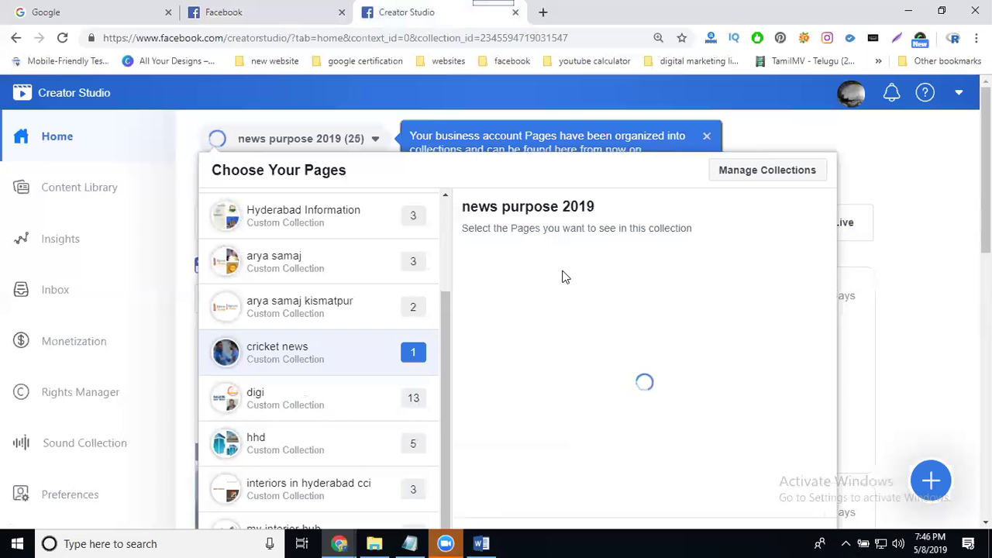
left_click(942, 292)
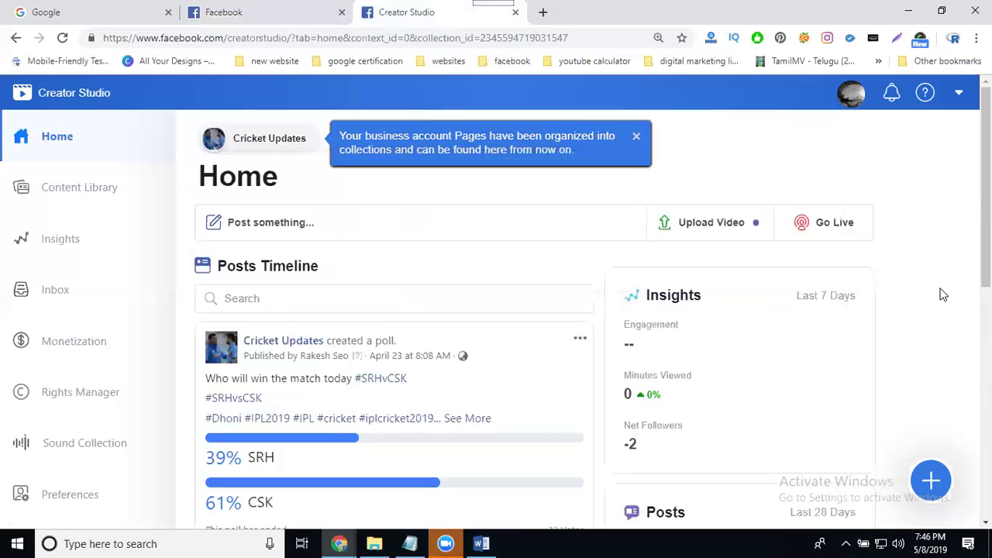
- Start a new post for the Cricket Updates page and make it a poll
left_click(929, 482)
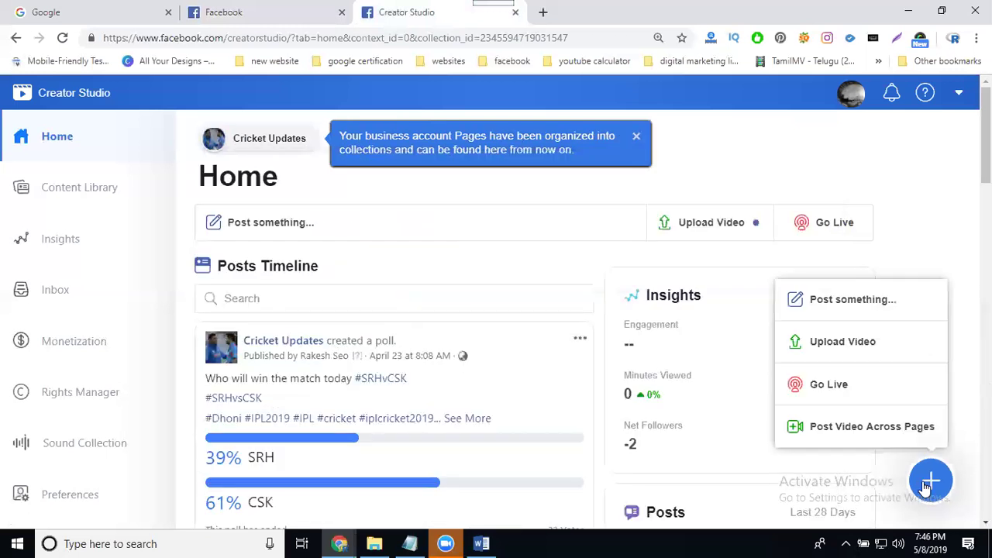
left_click(853, 300)
left_click(664, 222)
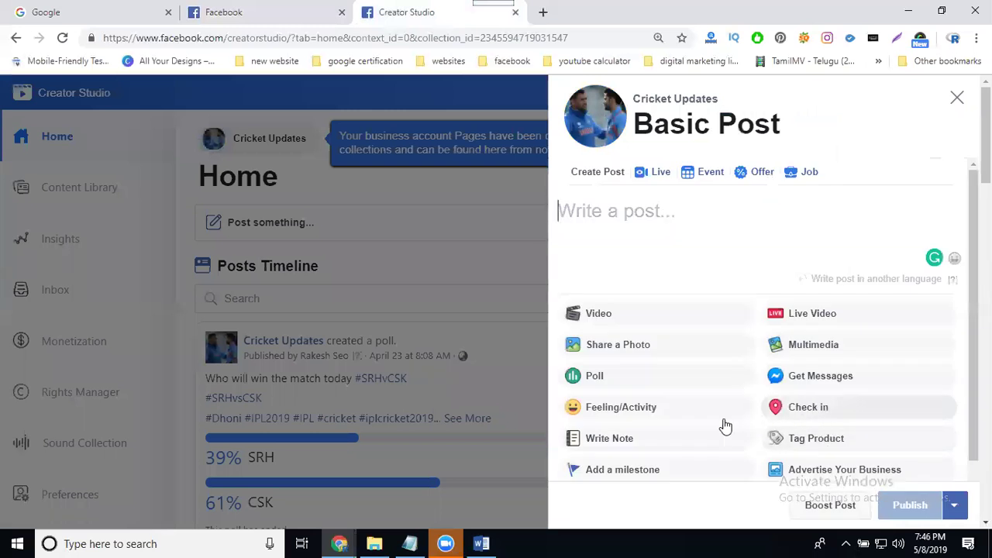
left_click(640, 310)
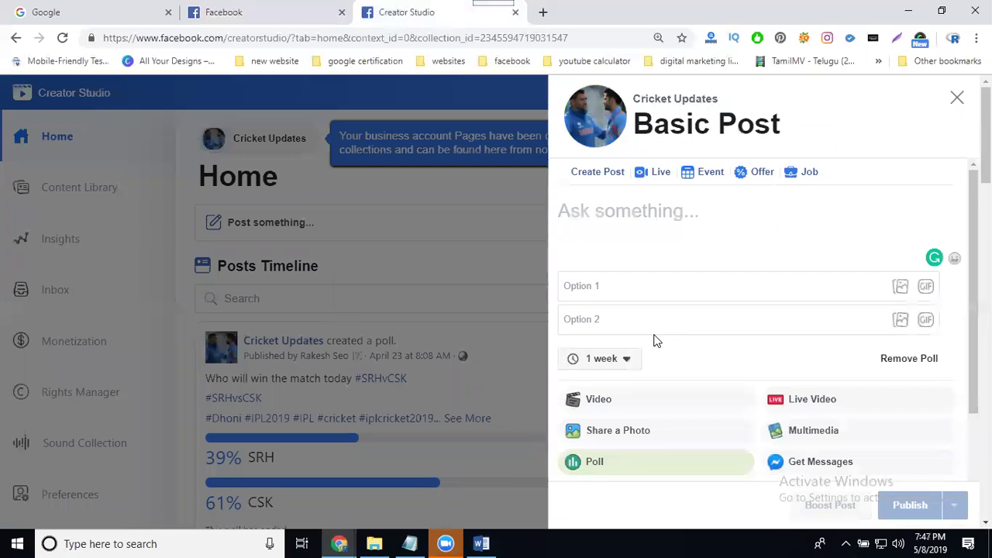
- Enter "Today Who Will Win The match #DCvsSRH" as the poll question
type("Today ")
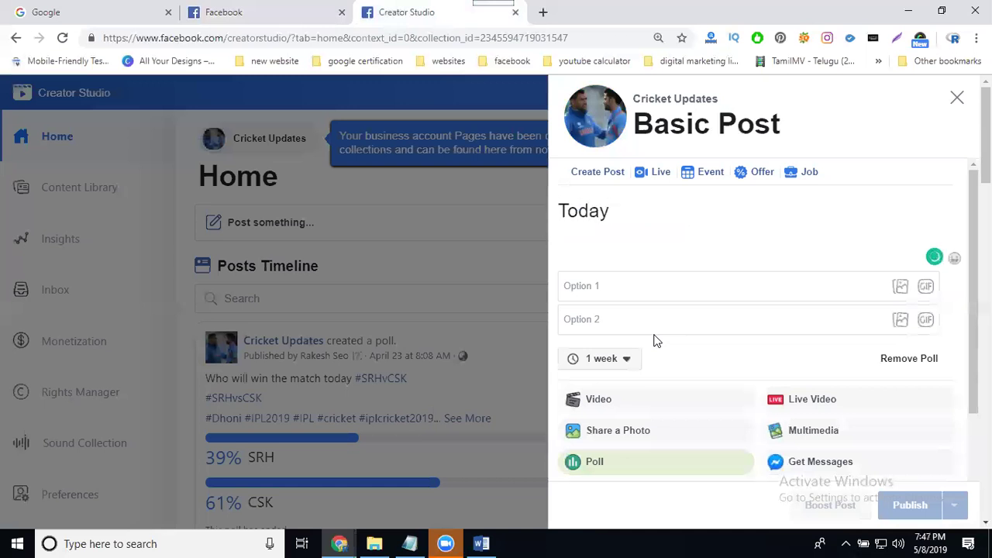
type("Who Will ")
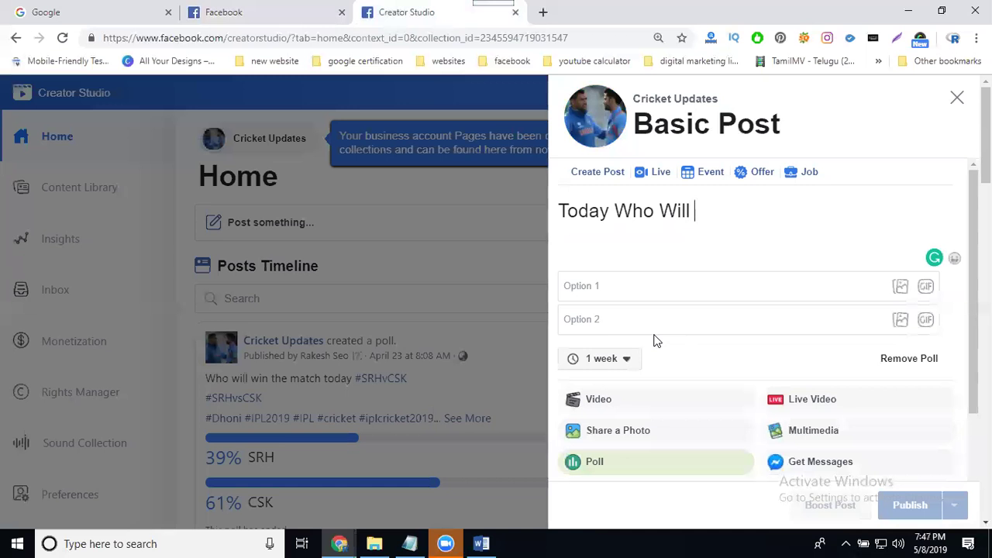
type("Win The ")
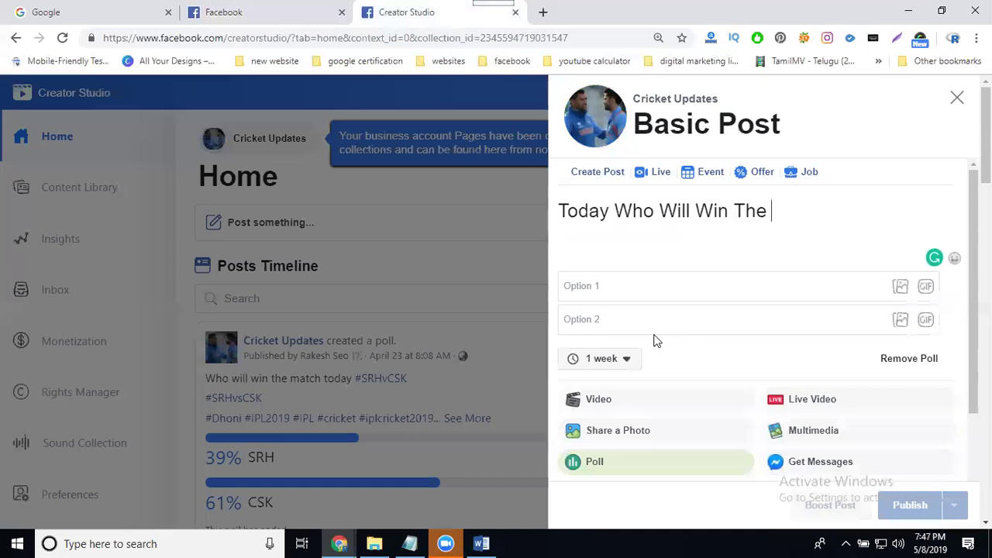
type("match #dcvs")
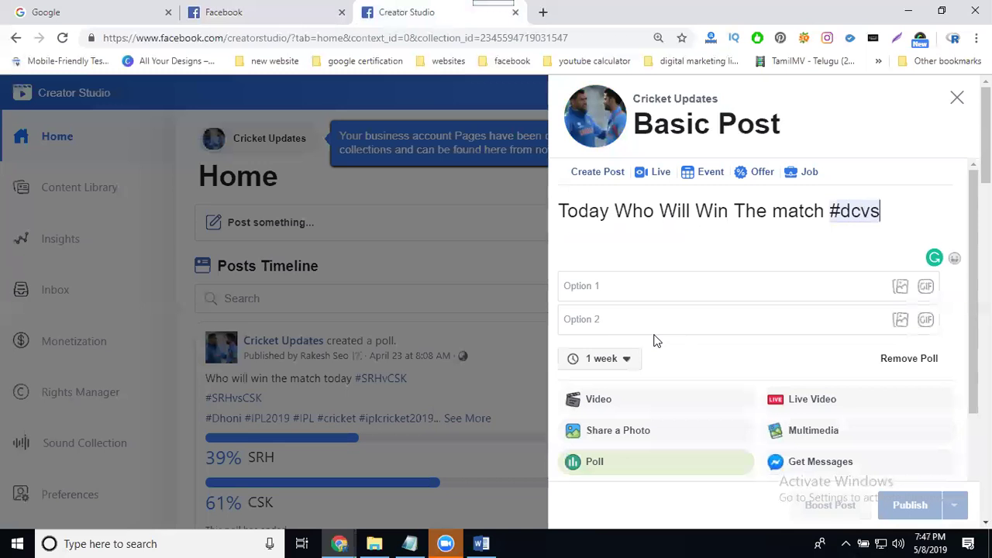
type("SR")
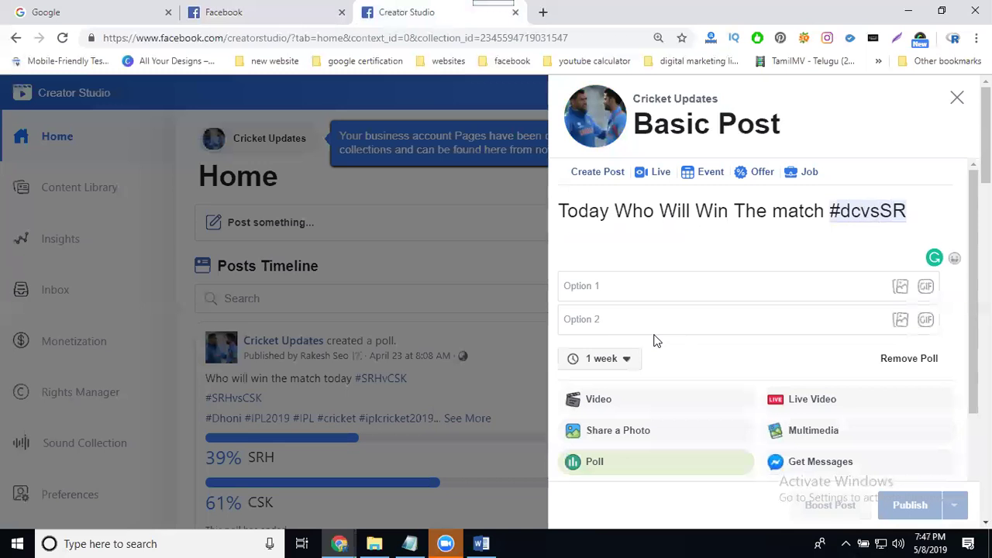
type("H")
key("Left")
key("Left")
key("Left")
key("BackSpace")
key("BackSpace")
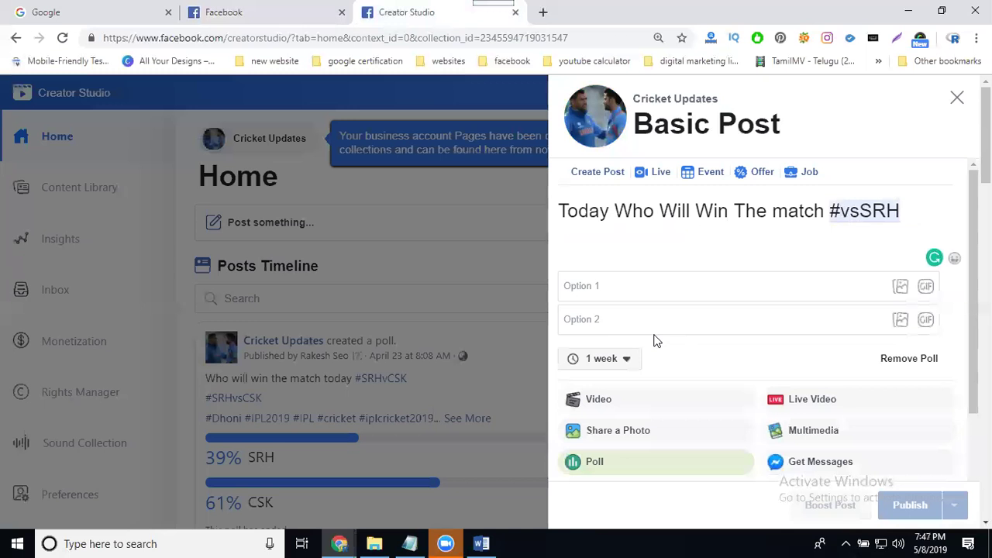
type("DC")
- Add the text DCvSRH on a separate line below the poll question
key("Return")
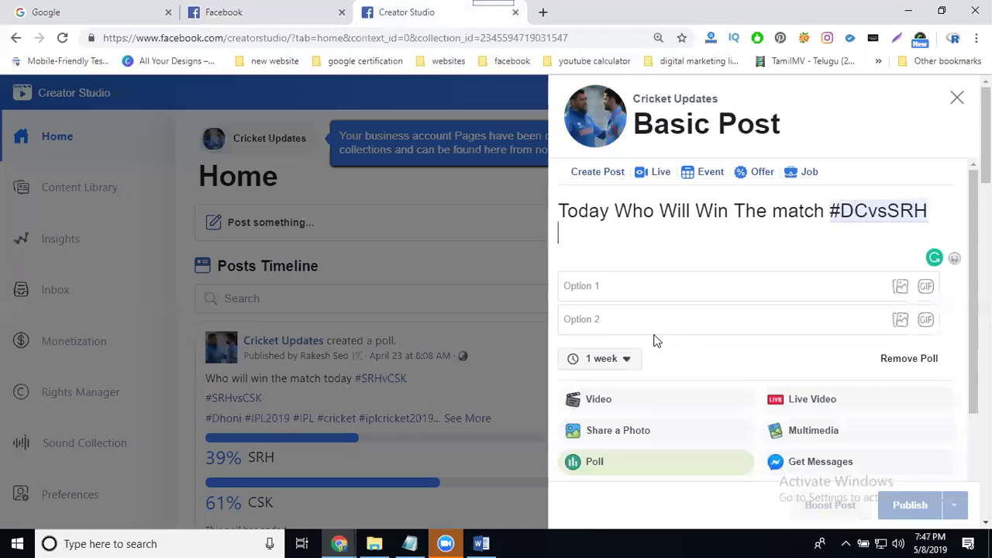
type("DCv")
type("sSRH")
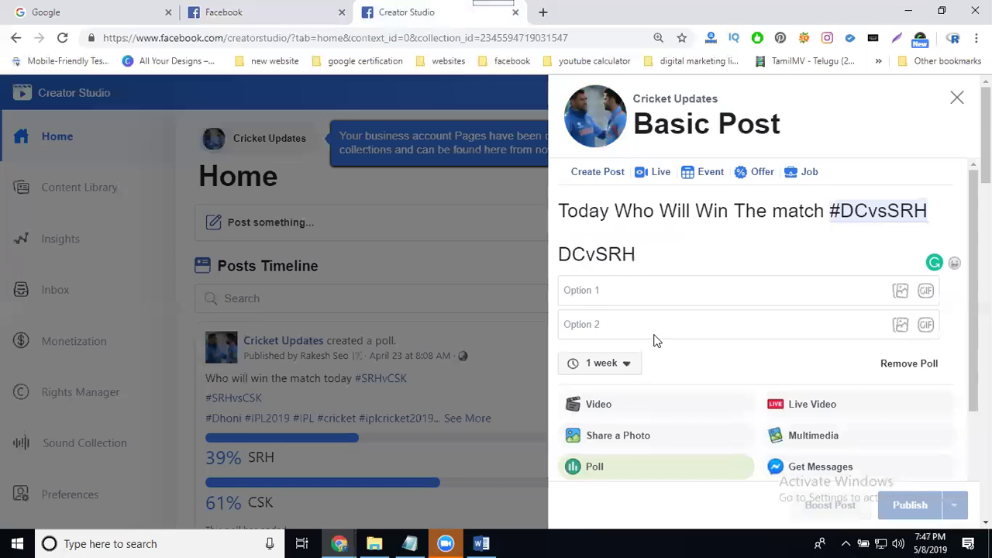
- Fill in the two poll options as DC and SRH
left_click(615, 287)
type("DC")
left_click(608, 326)
type("SRH")
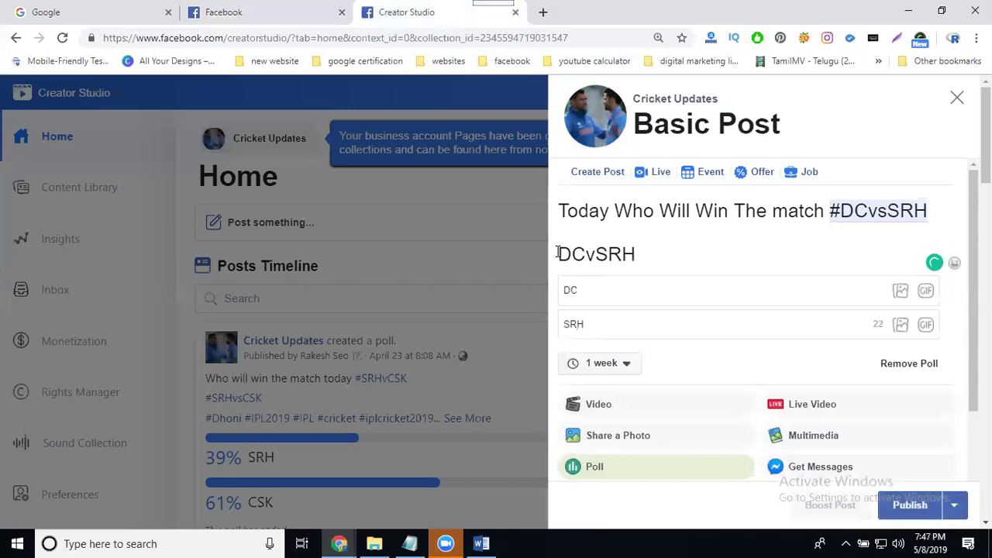
- Turn DCvSRH in the post text into a hashtag and add #iplmatch and #ipl2019 after it
left_click(558, 252)
type("#DCvSRH")
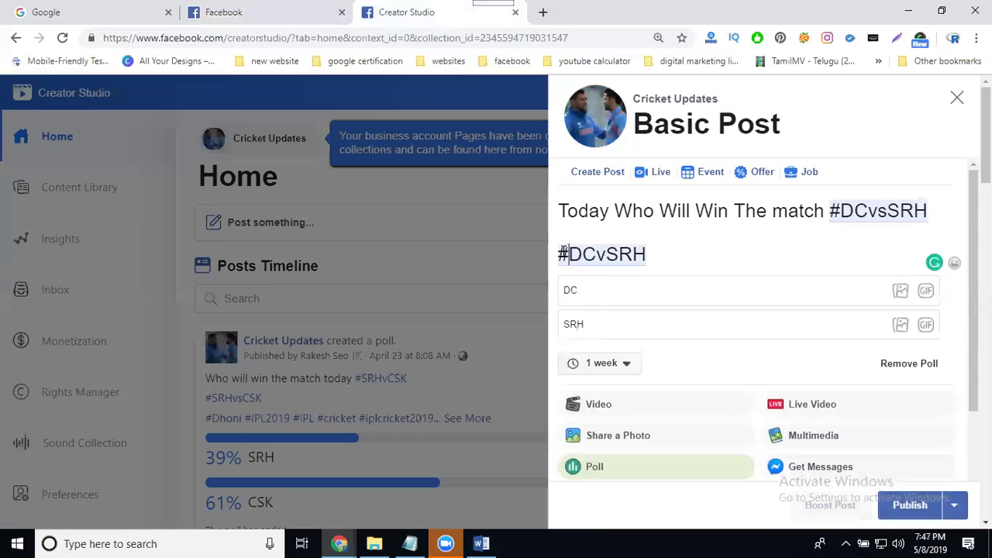
type("  #iplmatch ")
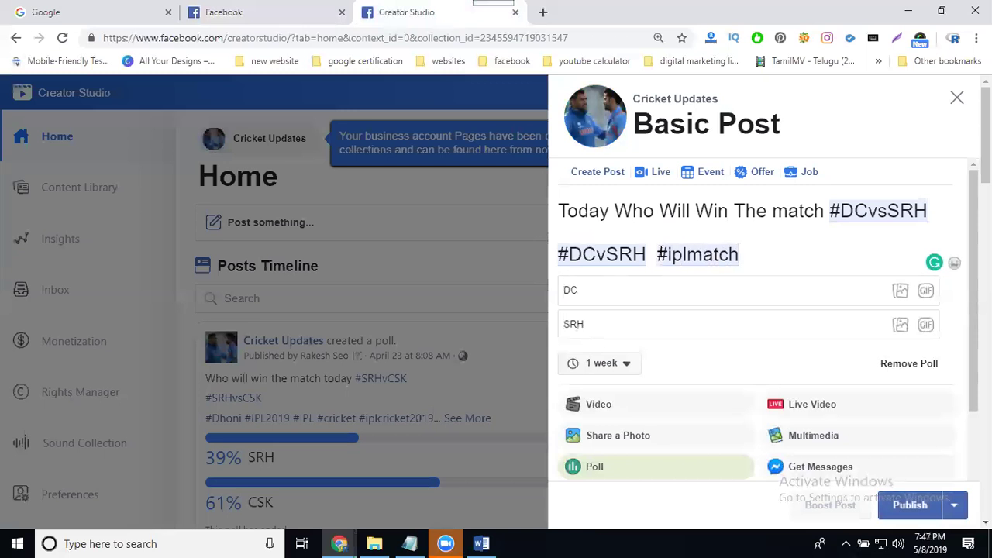
type("#ipl")
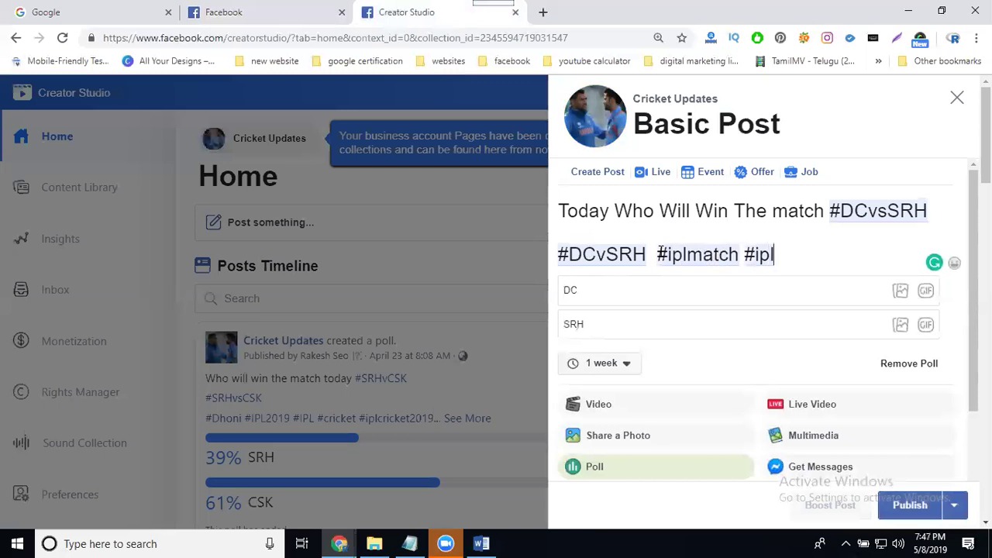
type("2019")
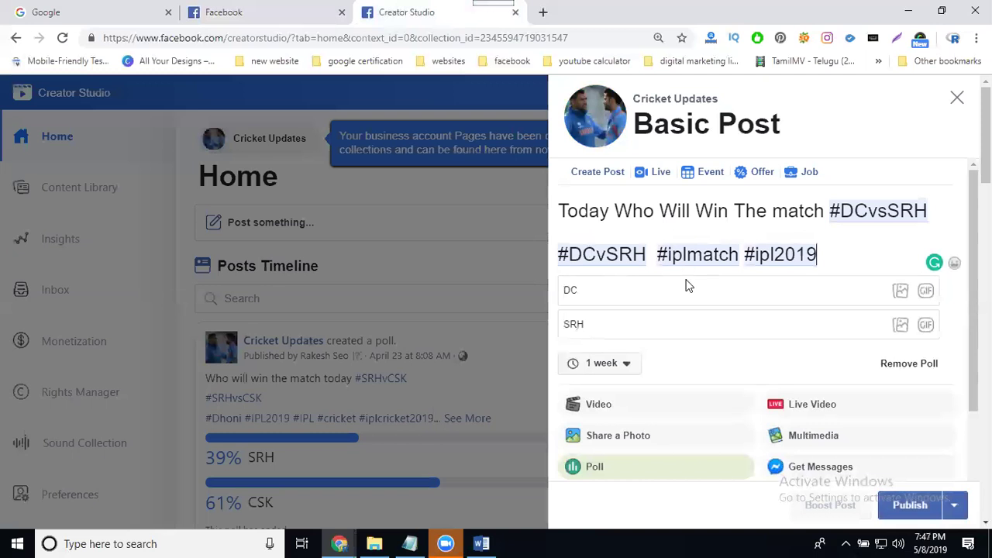
- Set the poll duration to 1 day and publish the poll
scroll(686, 284, "down", 3)
left_click(616, 228)
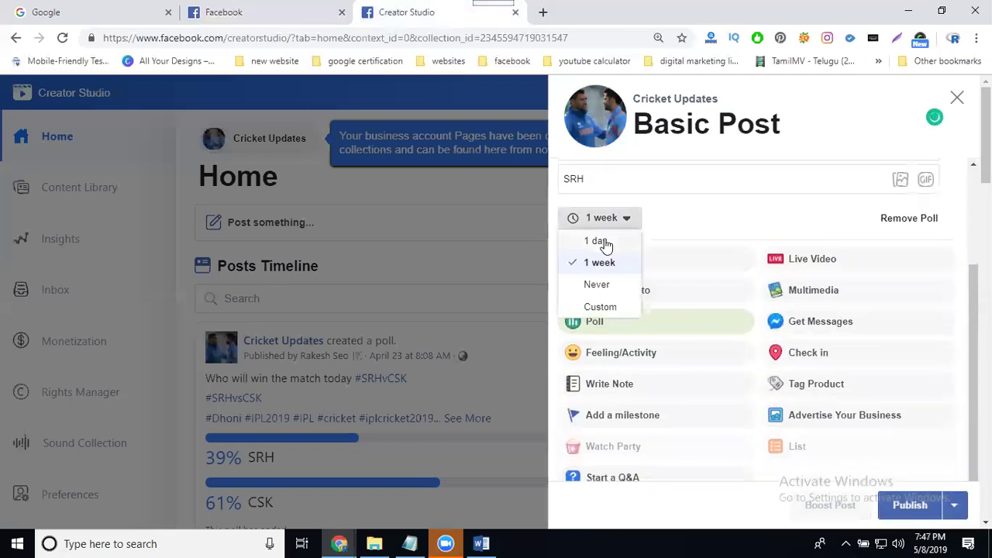
left_click(595, 240)
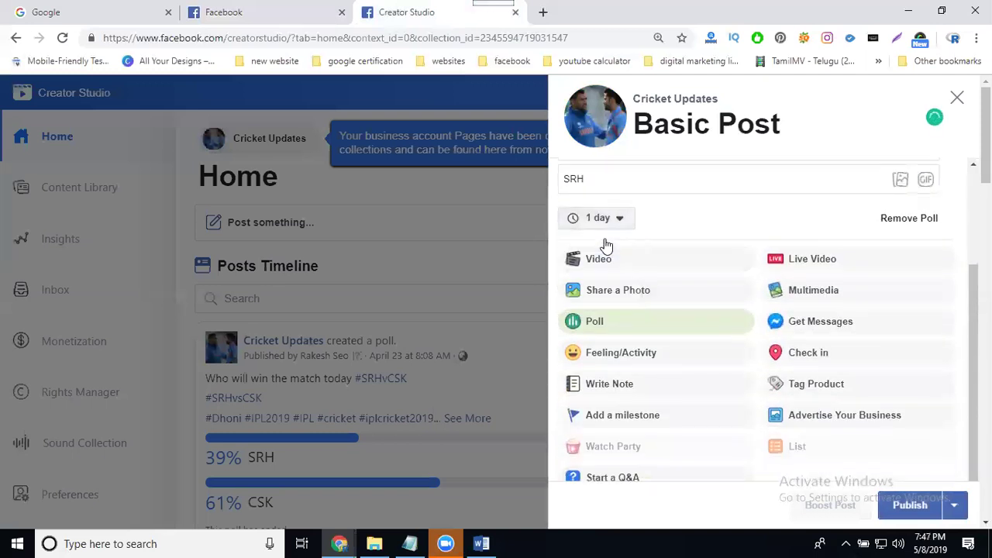
left_click(908, 506)
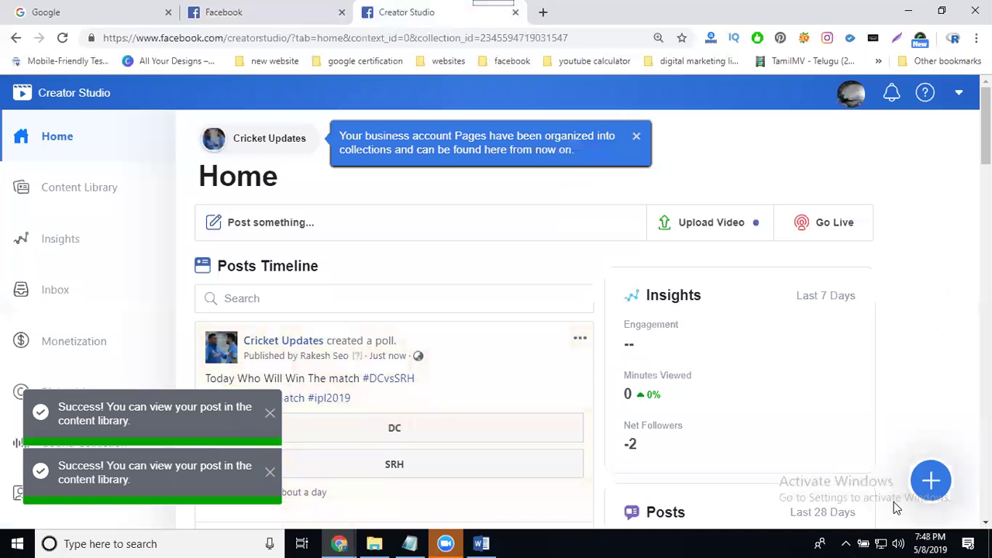
- Switch the page view to the arya samaj collection and close the page chooser
left_click(297, 146)
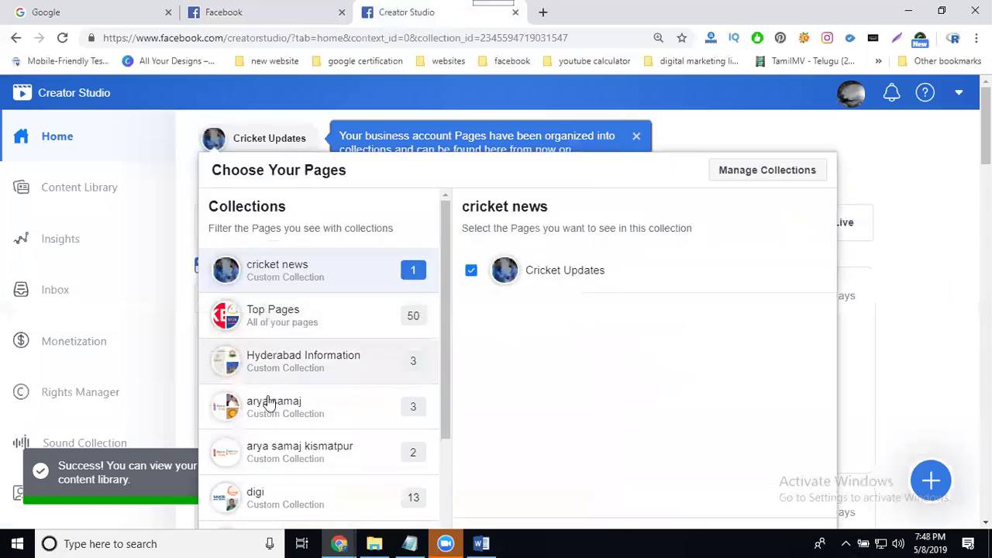
left_click(268, 412)
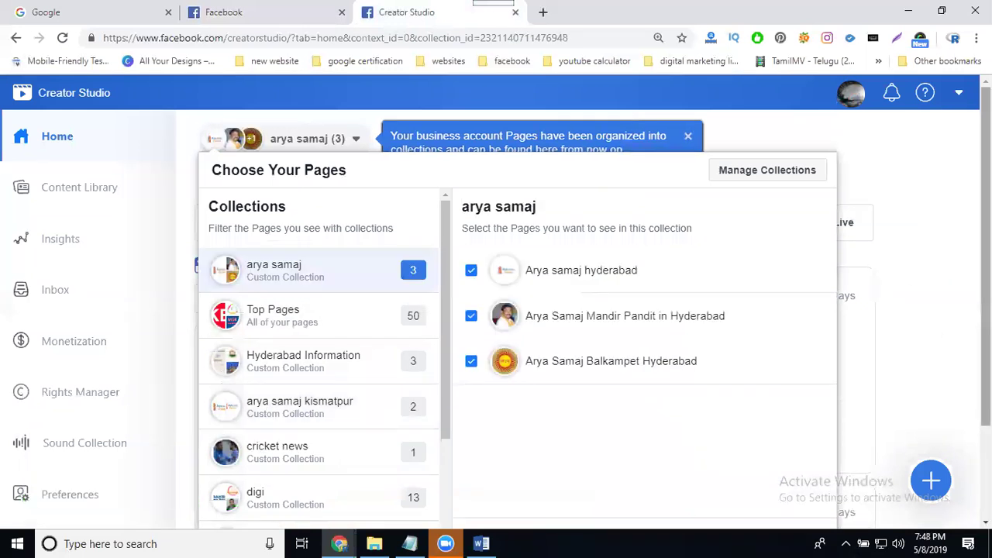
left_click(940, 434)
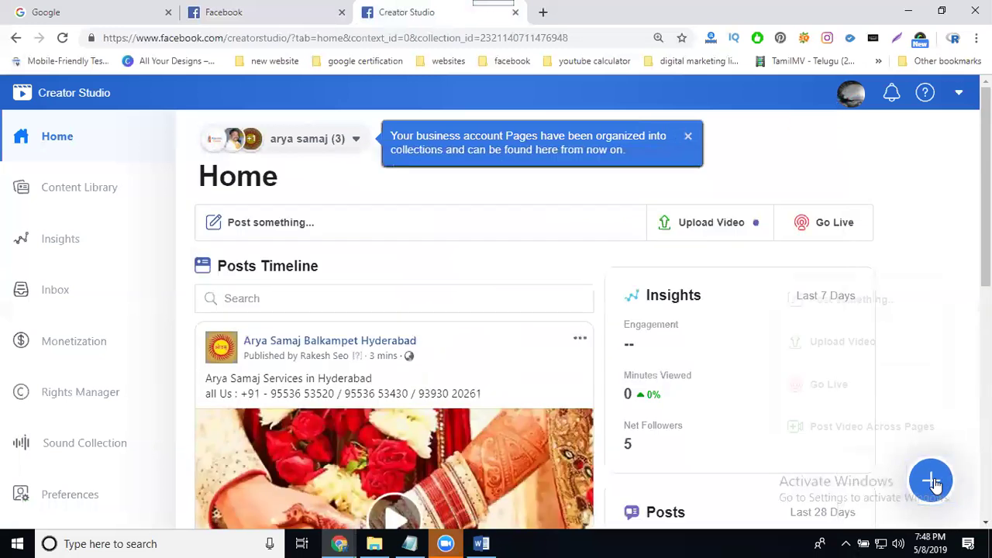
- Start a new post for the Arya samaj hyderabad page, opening the photo picker and cancelling it
left_click(867, 302)
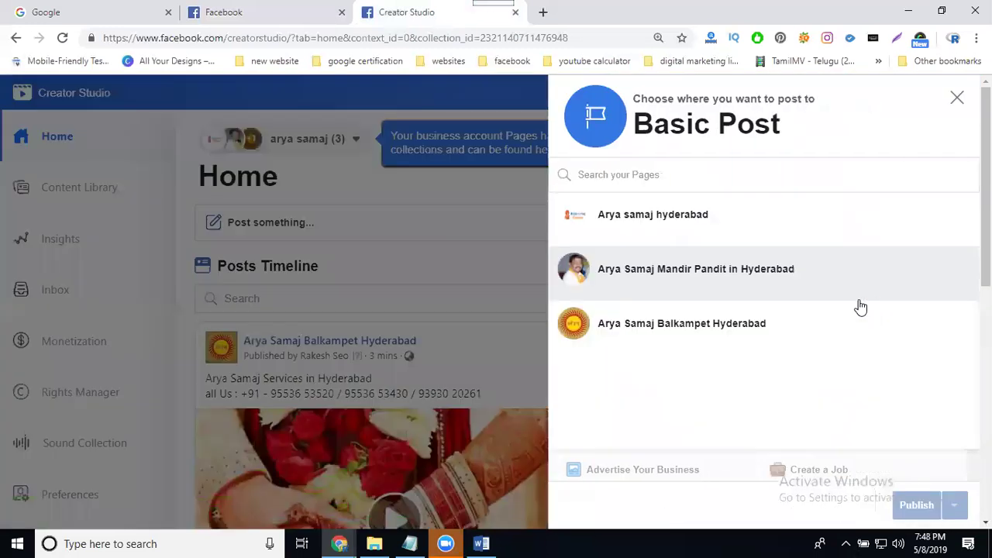
left_click(636, 221)
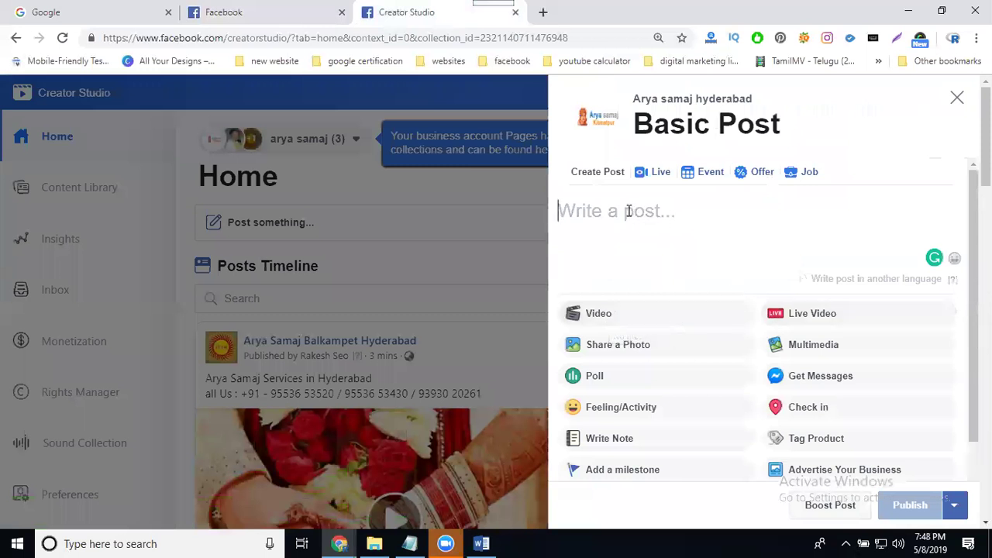
left_click(632, 348)
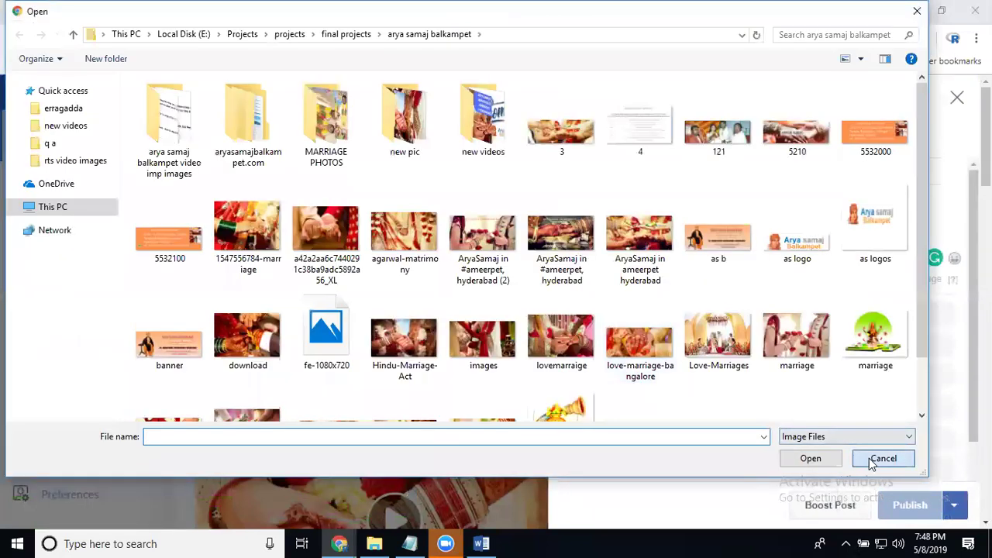
left_click(882, 459)
- Bring up the address aryasamajkismatpur.com in a new browser tab and copy it
left_click(545, 14)
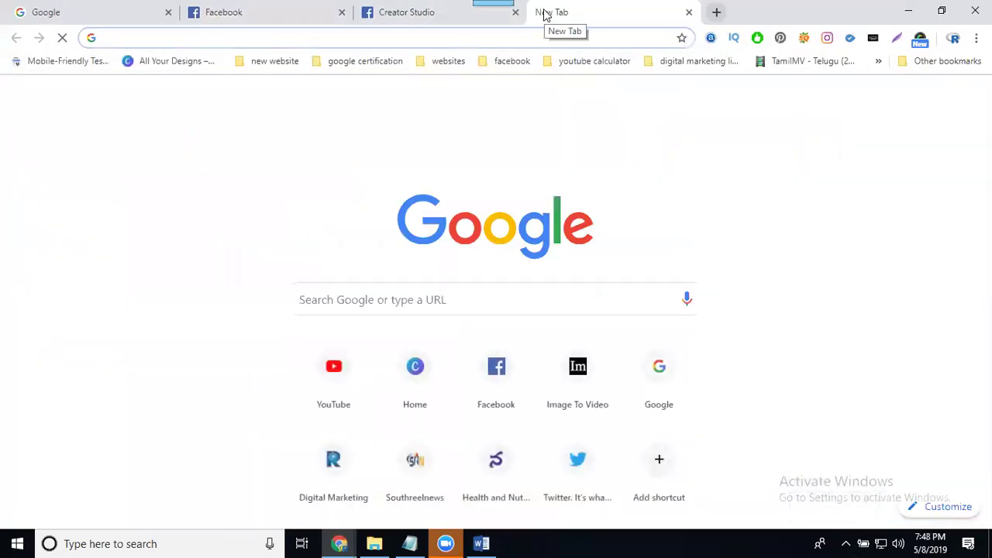
type("aryas")
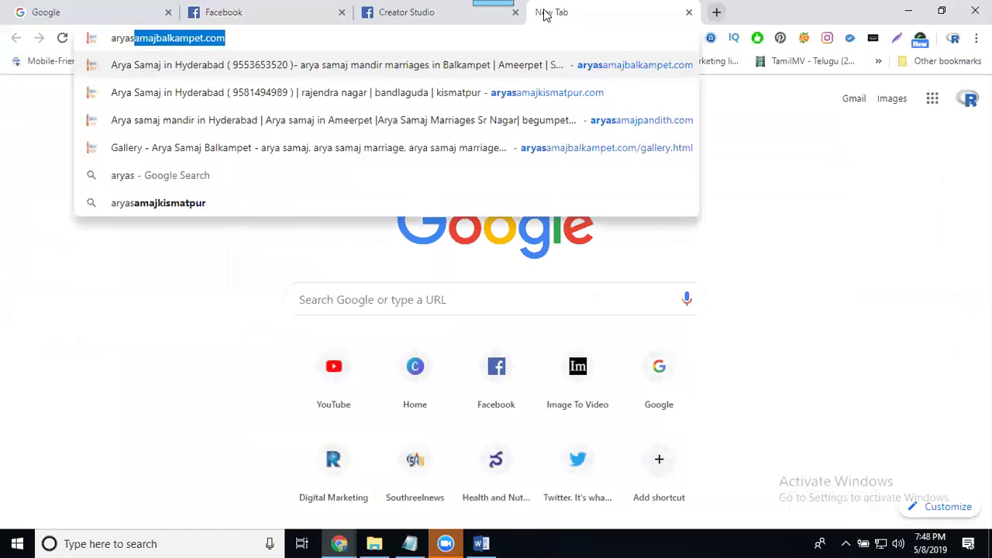
type("amajk")
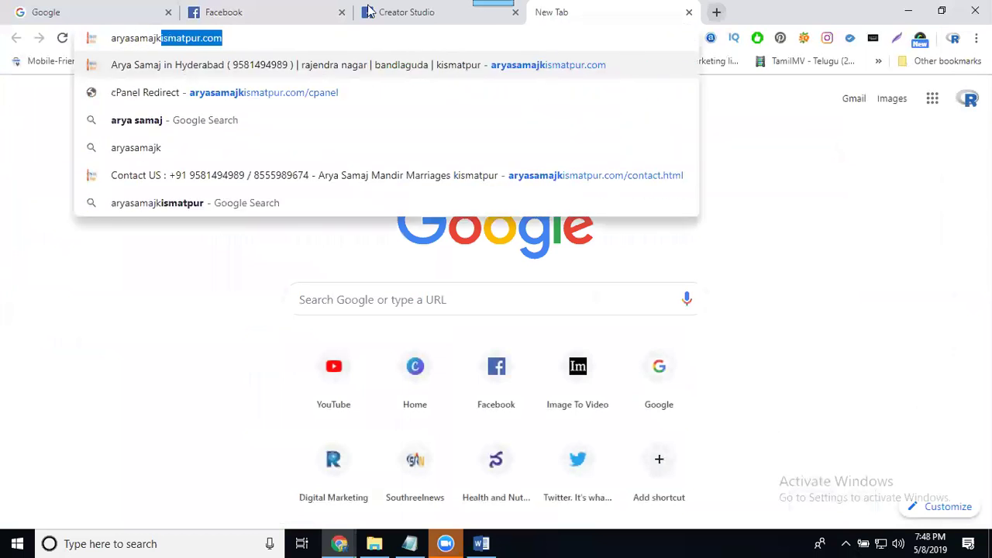
triple_click(297, 36)
key("ctrl+c")
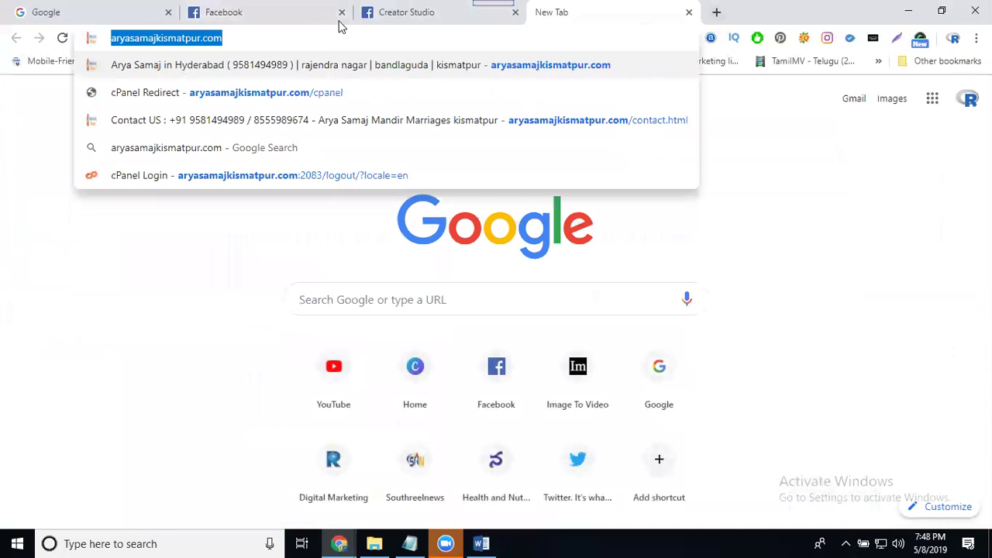
- Paste the copied website address into the Arya samaj hyderabad post, leaving blank lines above it
left_click(373, 14)
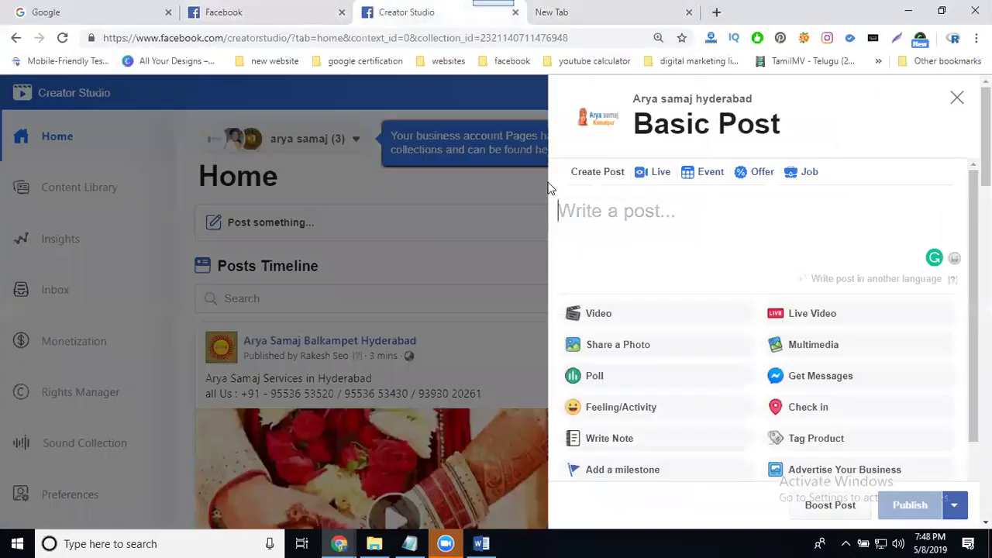
left_click(607, 215)
key("Return")
key("Return")
key("ctrl+v")
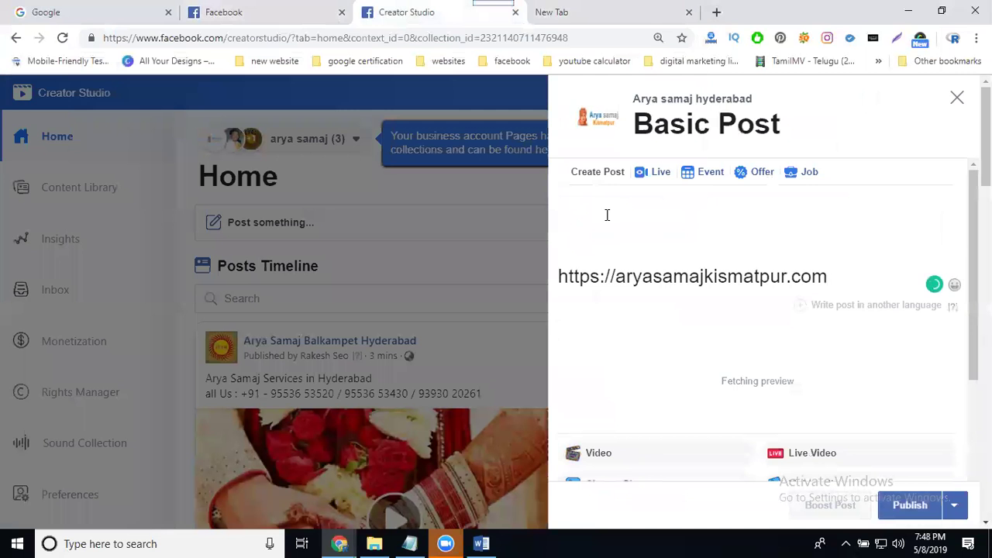
- Write "#aryasamaj in #rajendranagar" above the link in the post, followed by an extra line break
left_click(606, 214)
type("#aryasam")
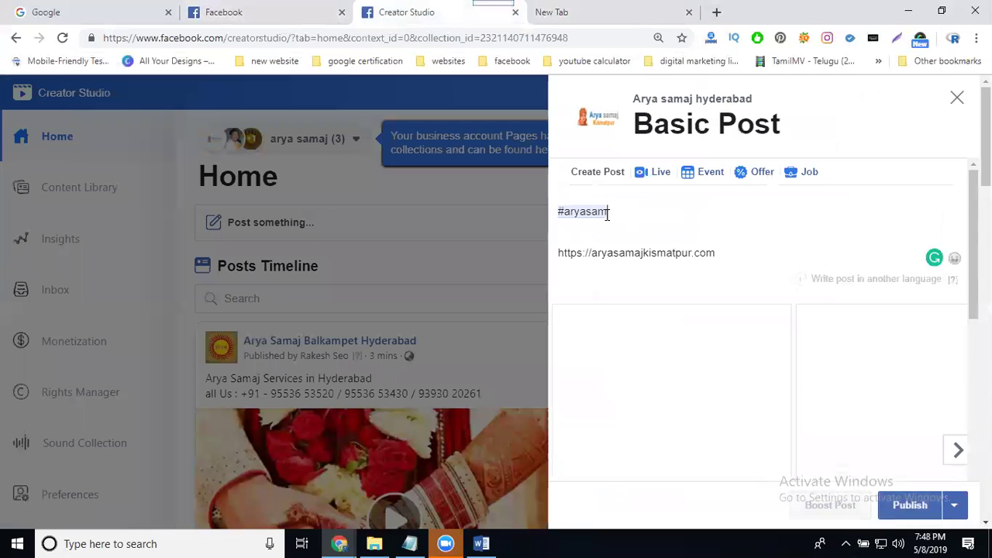
type("aj in #rah")
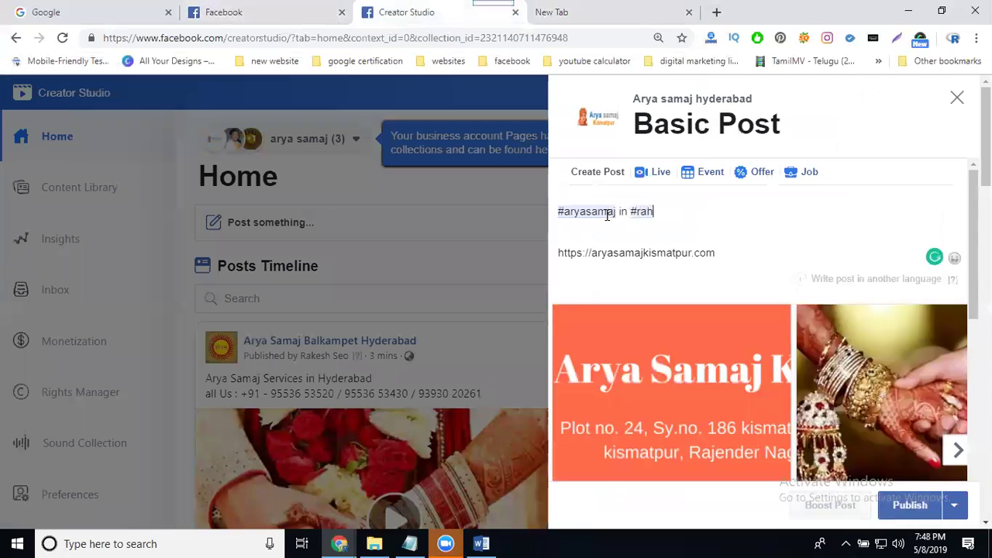
key("BackSpace")
key("BackSpace")
type("ajendranagar")
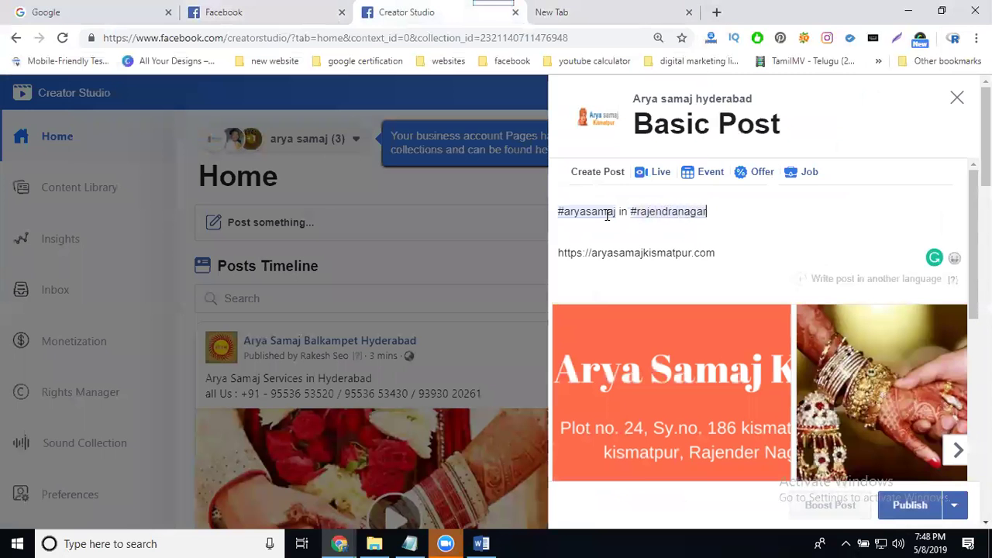
key("Return")
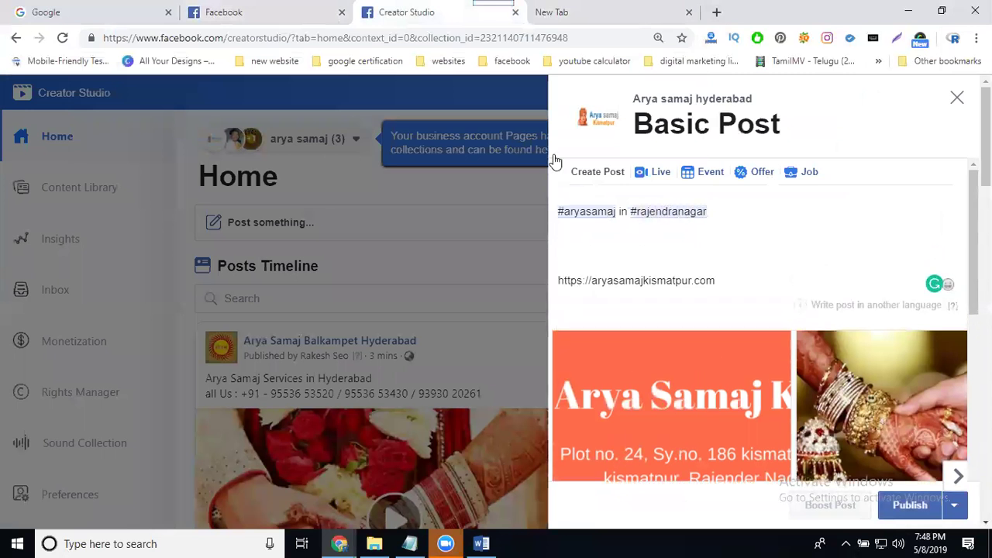
- Load aryasamajkismatpur.com in the other browser tab and open its contact page
left_click(566, 12)
key("Return")
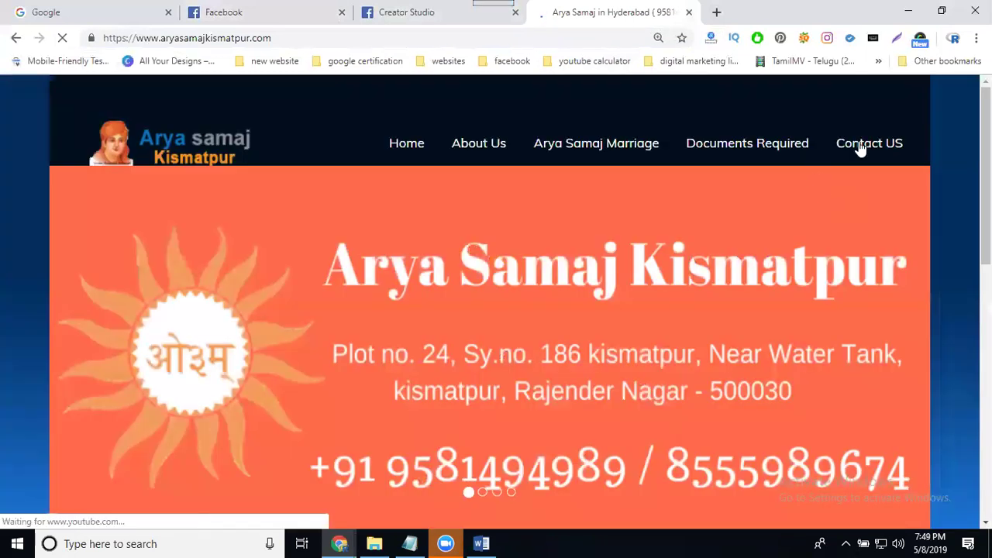
left_click(859, 147)
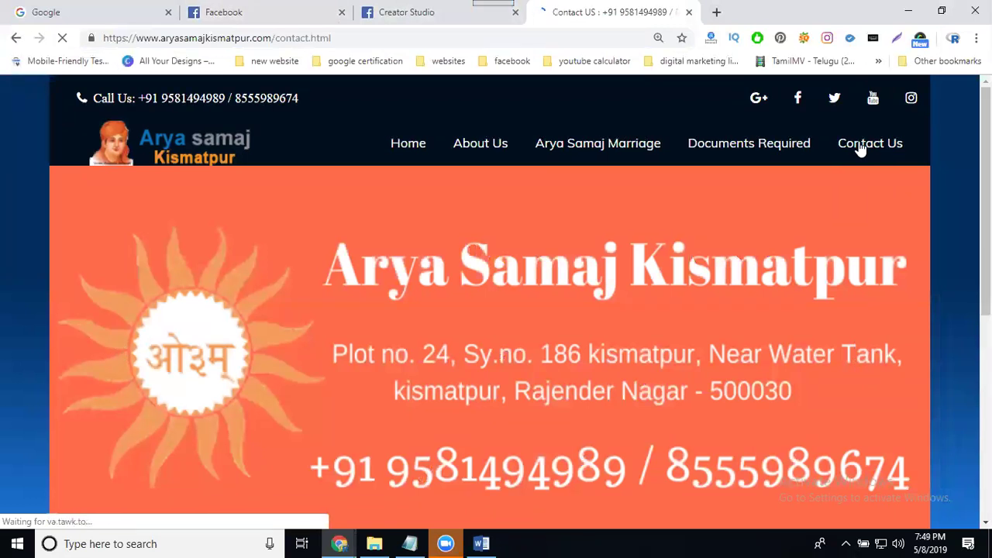
mouse_move(574, 224)
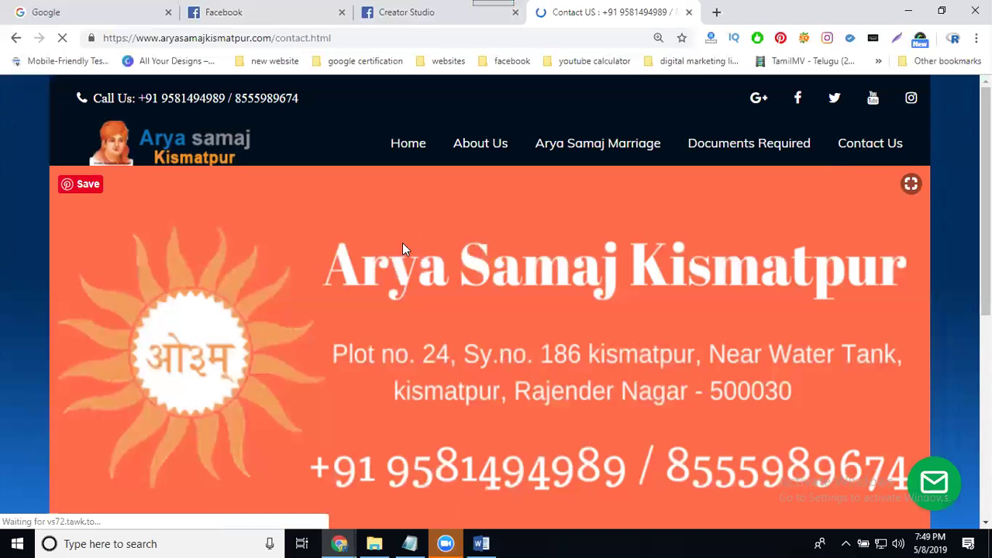
- Copy the "Call Us" phone line from the website's contact page and paste it between the hashtags and the link in the Arya samaj hyderabad post
scroll(403, 244, "down", 1)
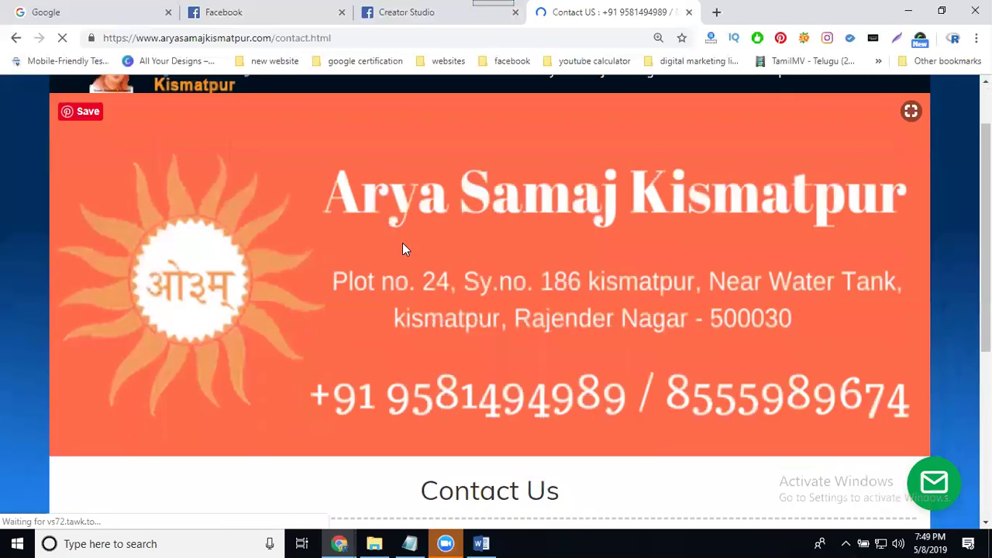
scroll(402, 242, "down", 4)
left_click_drag(413, 439, 174, 441)
key("ctrl+c")
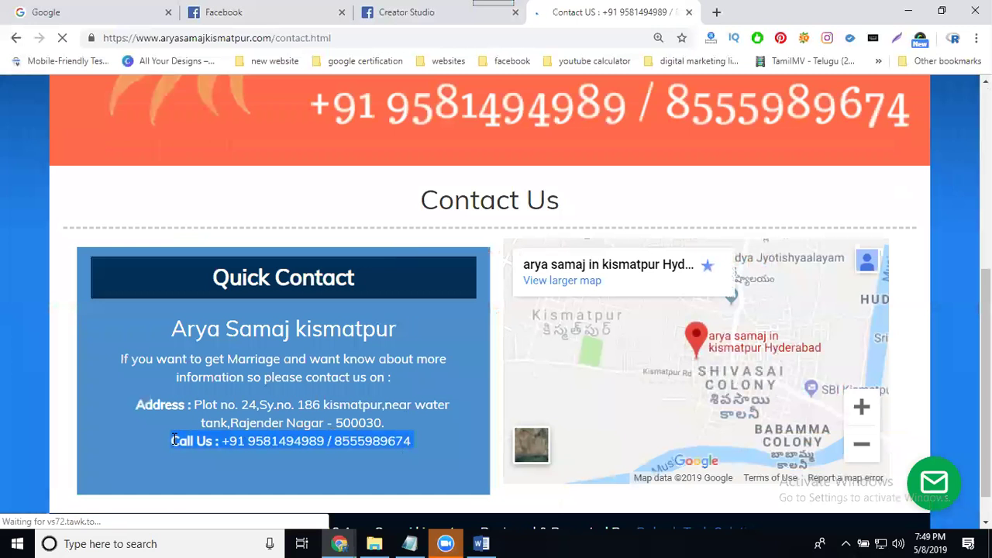
left_click(419, 12)
left_click(626, 236)
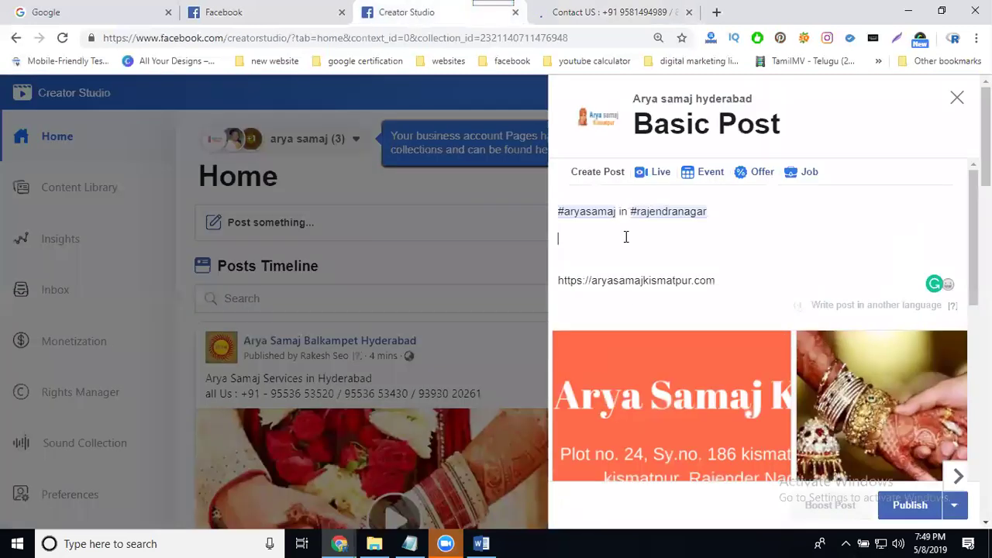
key("ctrl+v")
- Exclude the first two available website images from the post, keeping only the third, and publish it
scroll(698, 258, "down", 2)
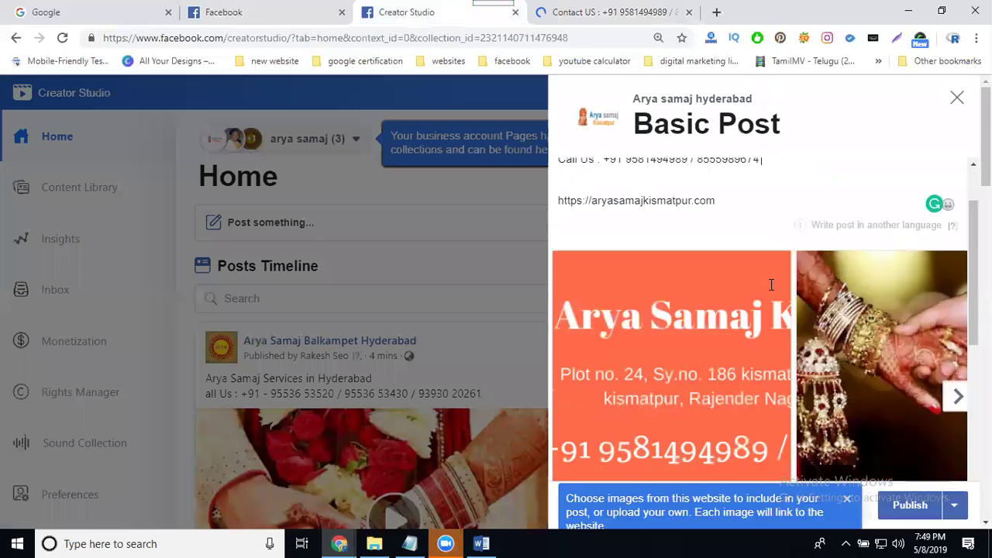
scroll(914, 508, "down", 2)
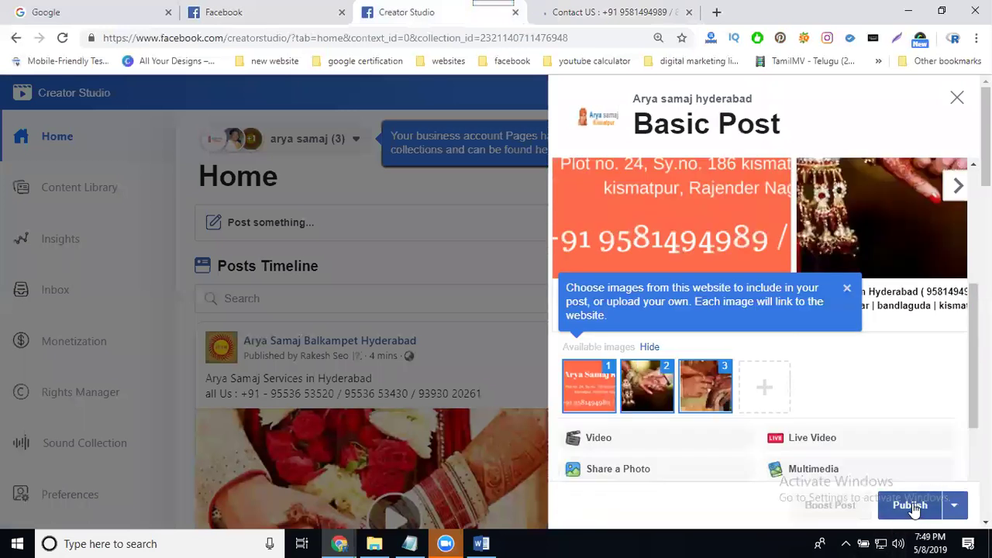
left_click(606, 382)
left_click(651, 390)
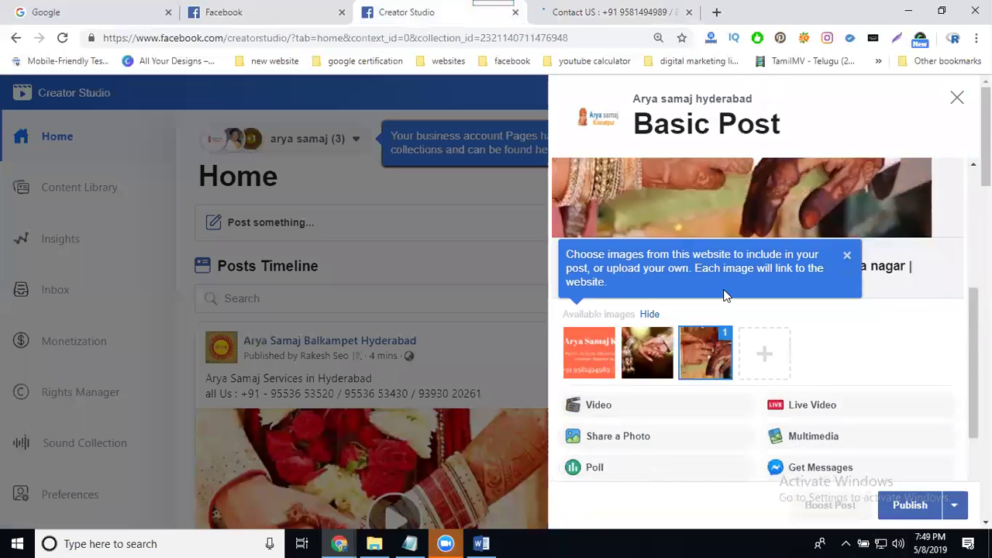
left_click(910, 505)
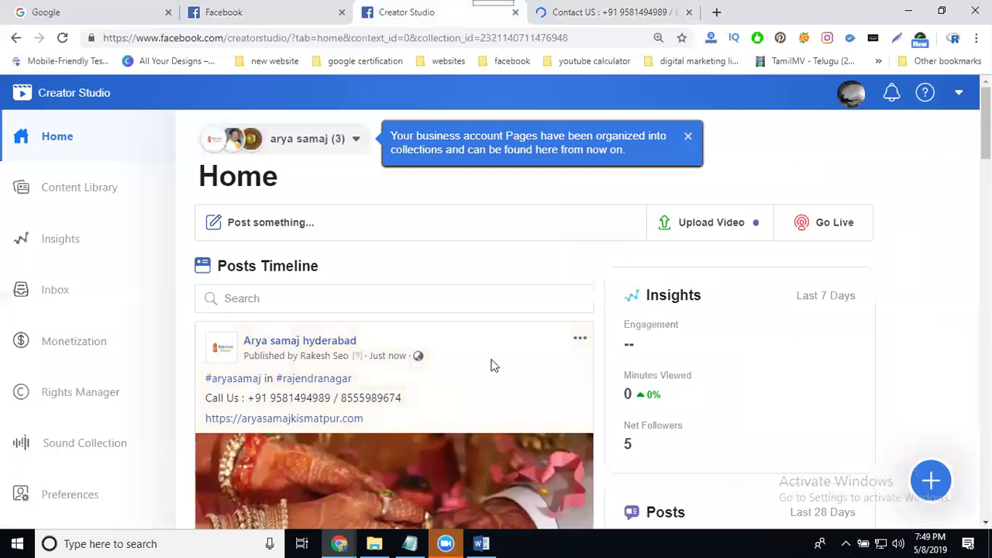
- Edit the arya samaj collection to include the Page Arya Samaj Mandir in Rajendra Nagar, and save the collection
left_click(327, 141)
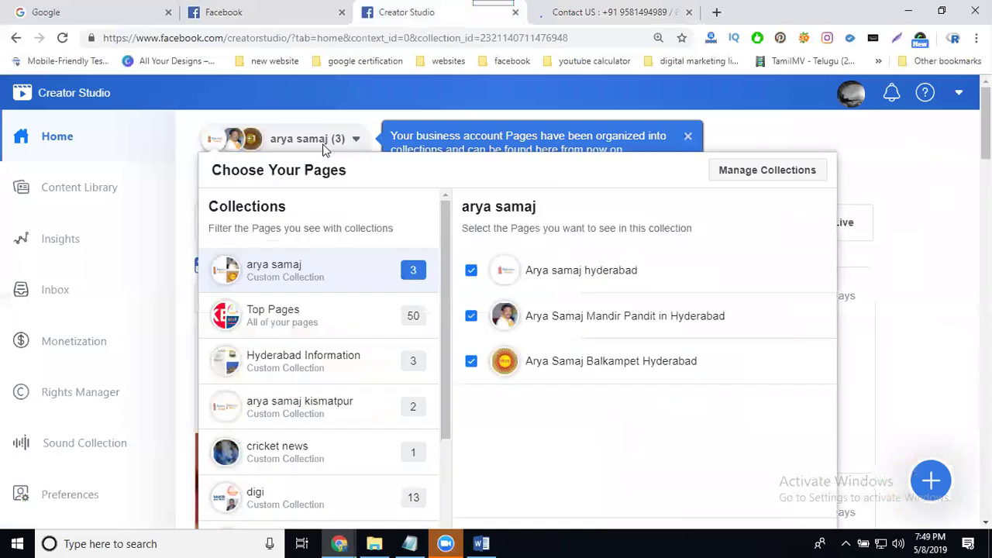
left_click_drag(310, 277, 247, 278)
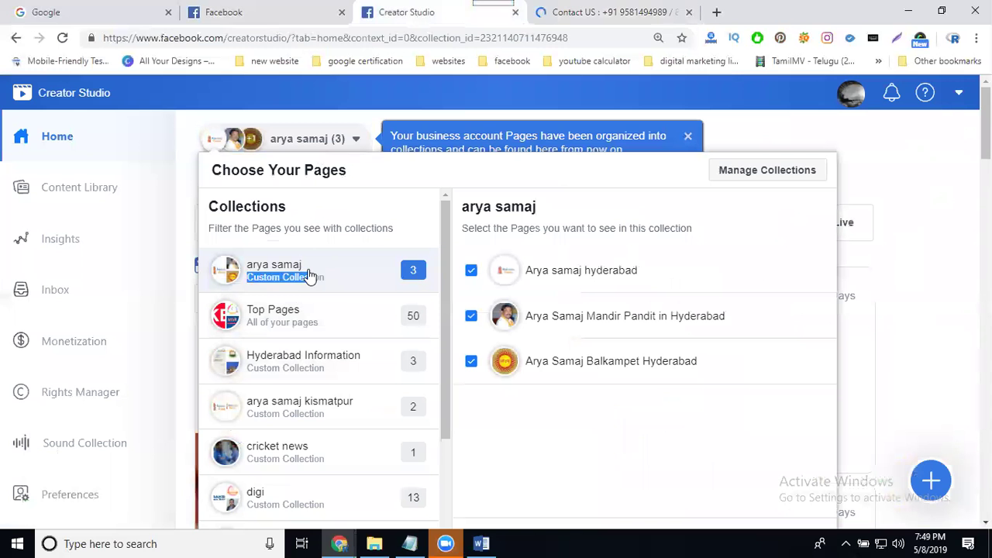
left_click(770, 174)
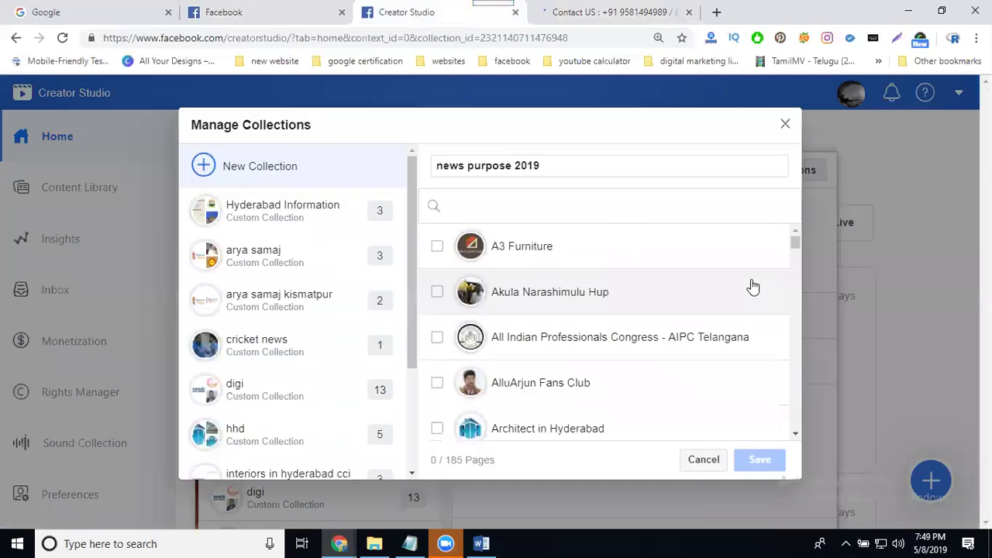
left_click(297, 257)
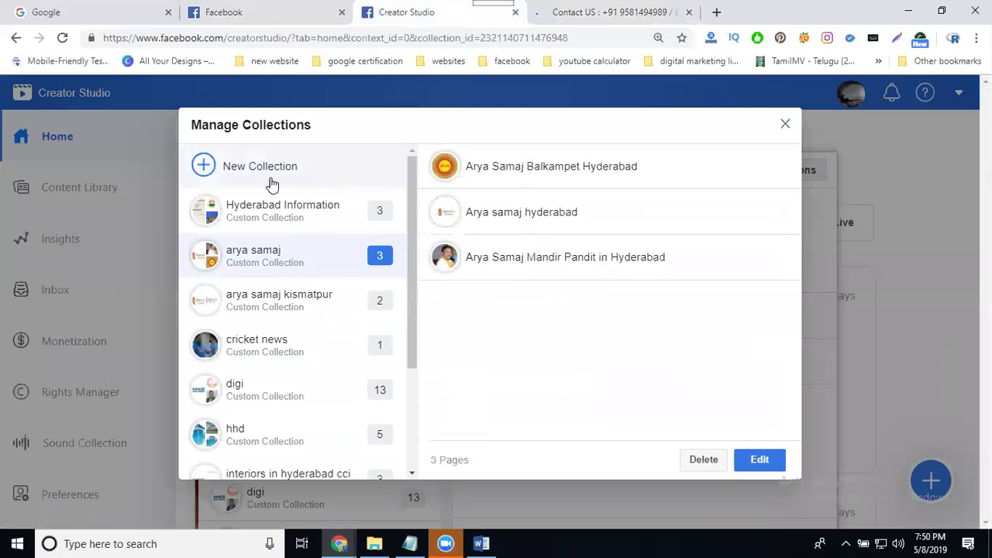
triple_click(285, 254)
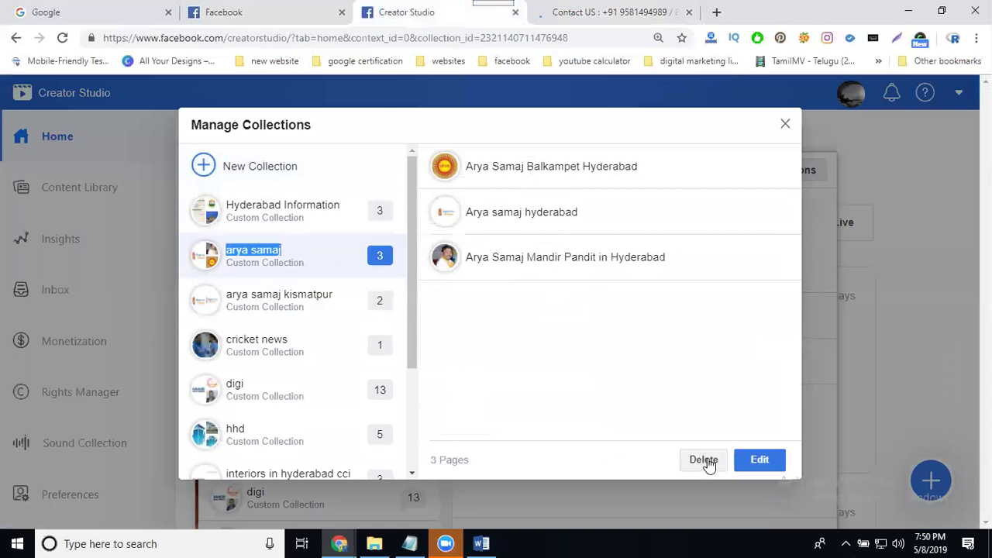
left_click(758, 461)
scroll(596, 299, "down", 4)
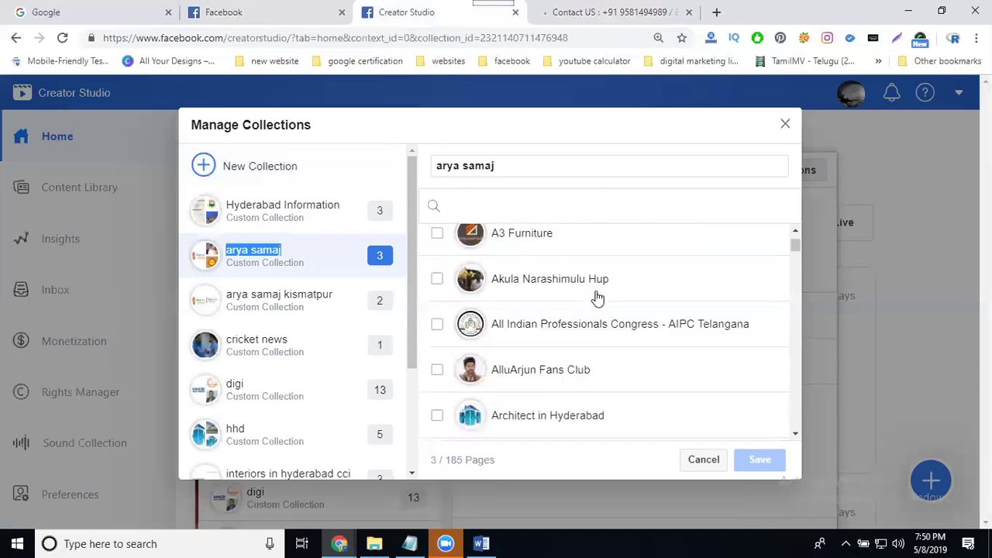
left_click(588, 292)
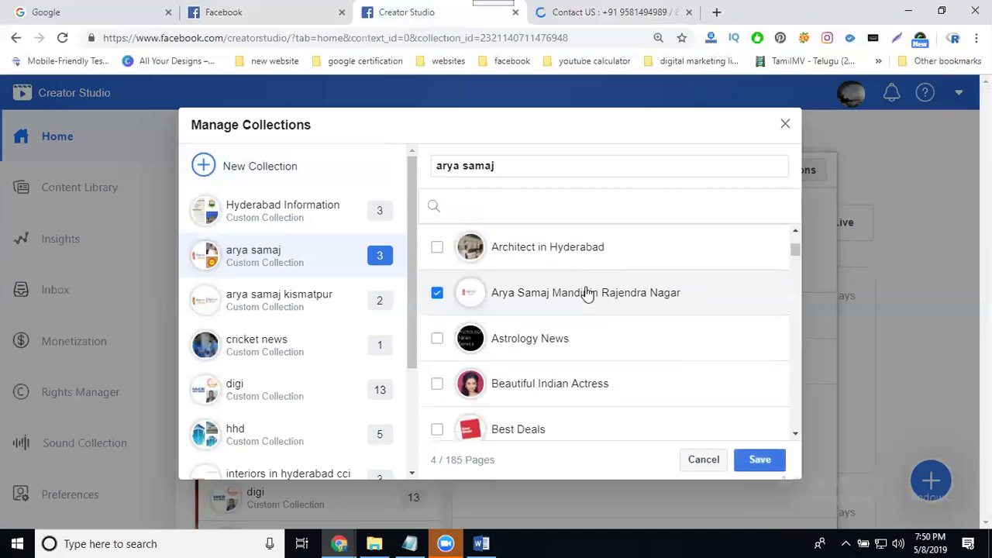
left_click(758, 461)
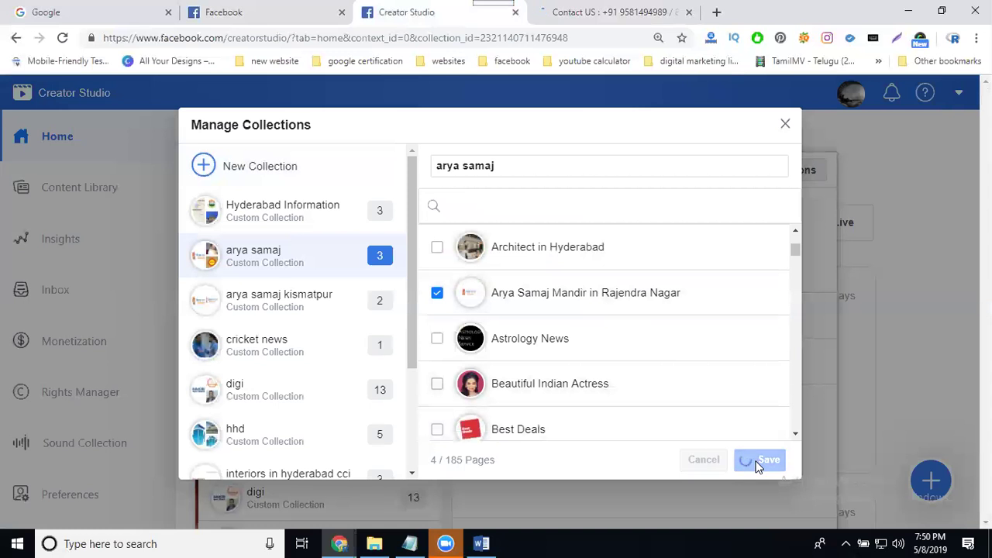